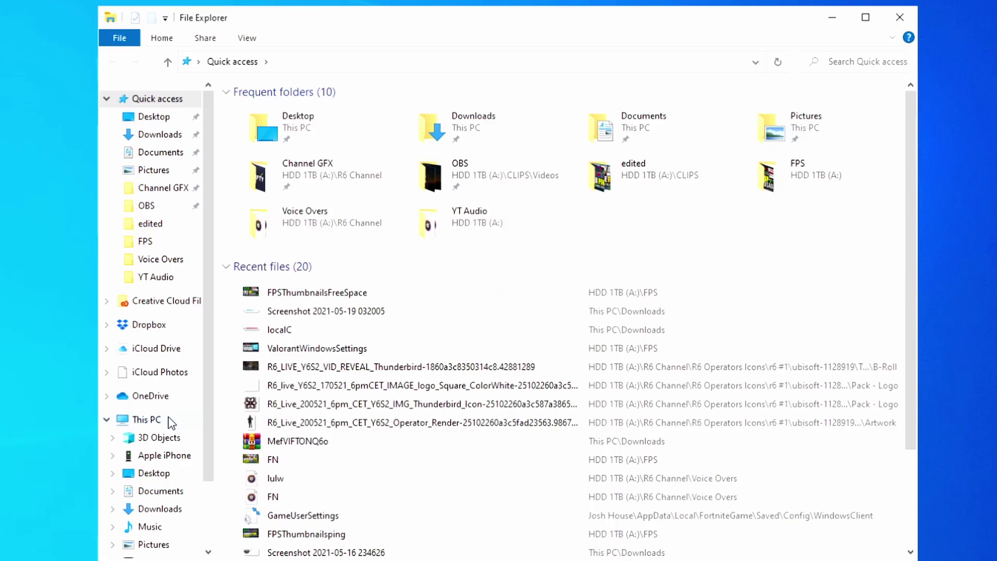
# Open Disk Cleanup for the HDD 1TB (A:) drive from its properties
pyautogui.click(169, 419)
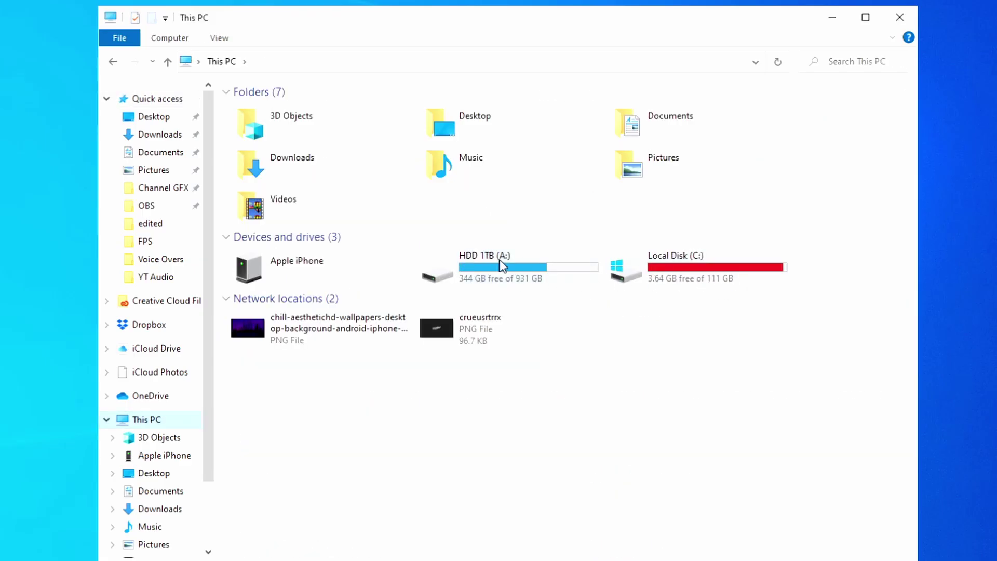
pyautogui.moveTo(663, 274)
pyautogui.click(518, 255)
pyautogui.rightClick(517, 255)
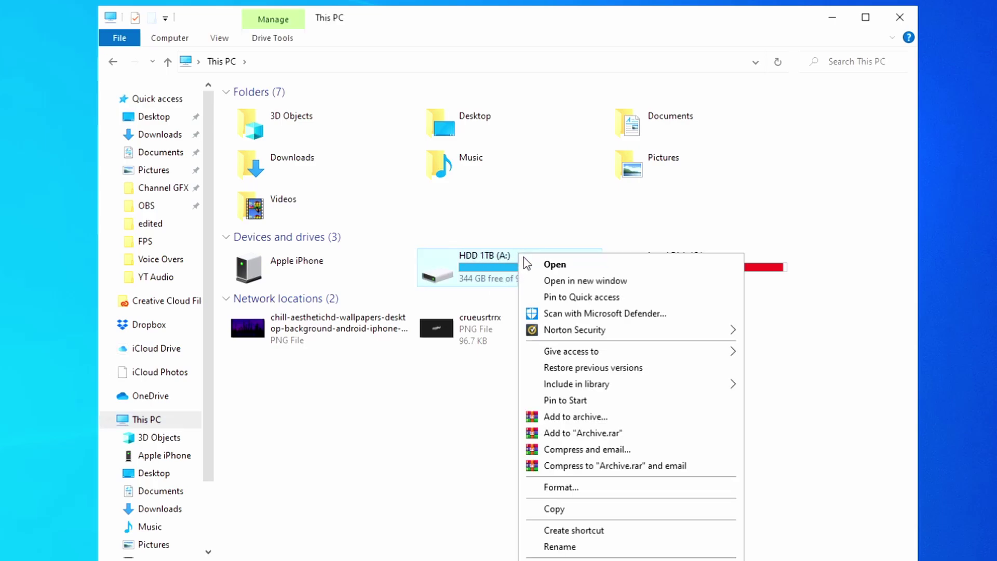
pyautogui.click(545, 559)
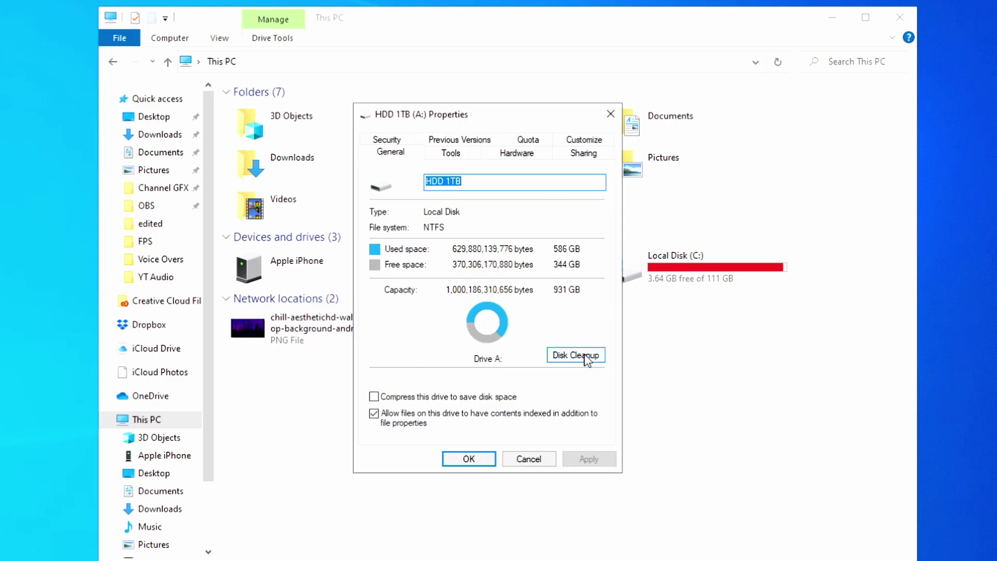
pyautogui.click(585, 357)
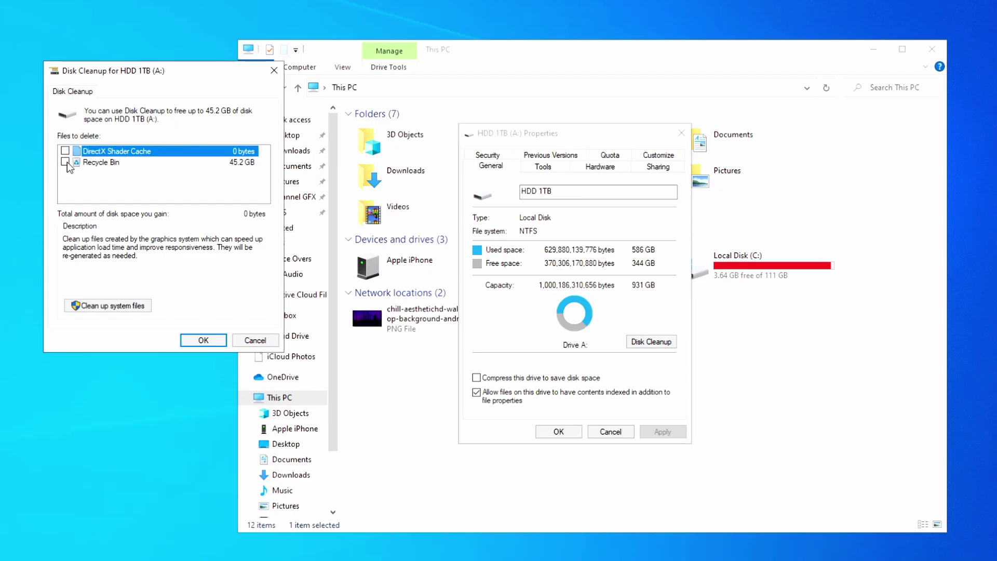
# Select DirectX Shader Cache and Recycle Bin for cleanup on drive A: and permanently delete those files
pyautogui.click(66, 162)
pyautogui.click(65, 151)
pyautogui.click(204, 341)
pyautogui.click(525, 259)
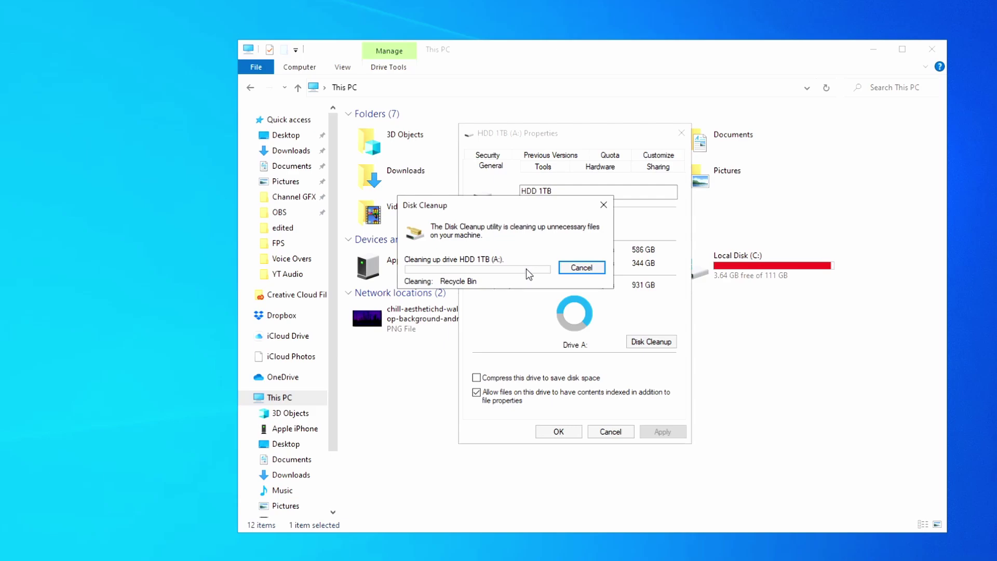
# Open Disk Cleanup for Local Disk (C:) from its properties and extend the scan to system files
pyautogui.click(740, 274)
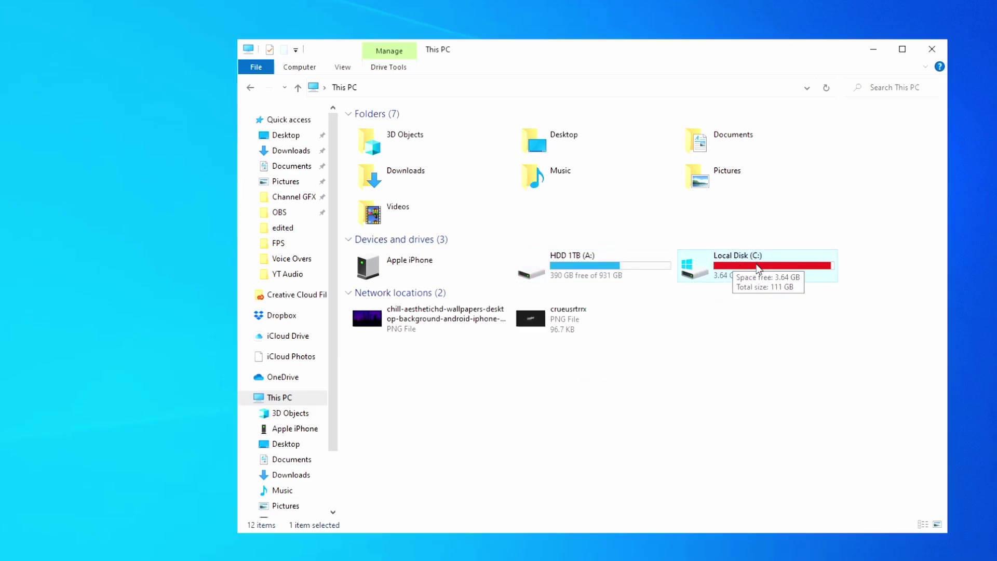
pyautogui.rightClick(777, 254)
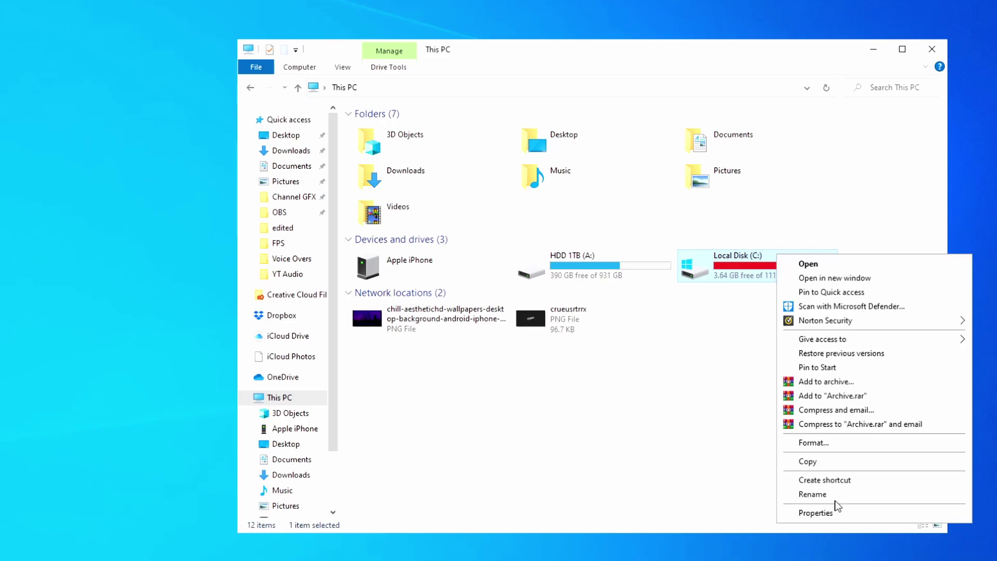
pyautogui.click(816, 513)
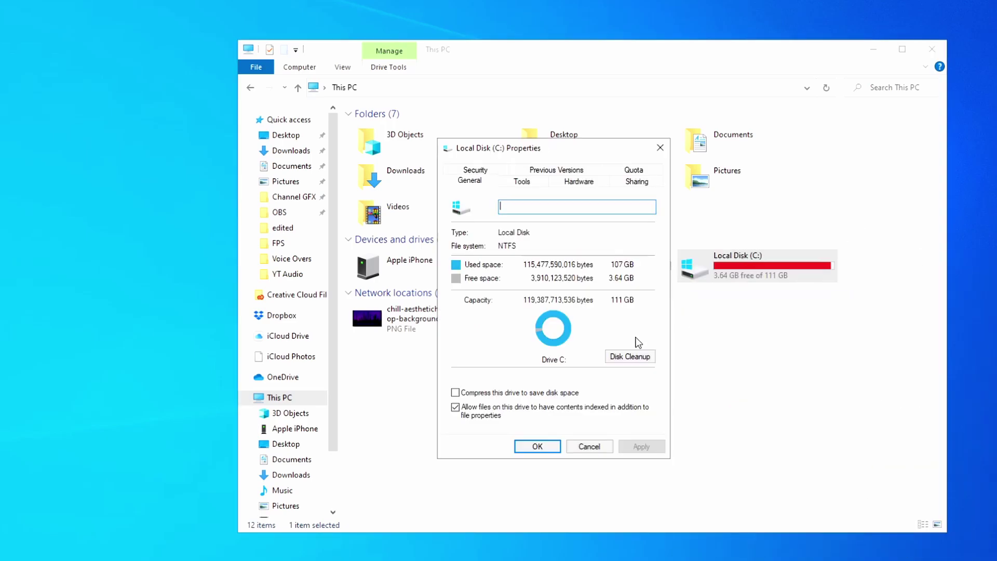
pyautogui.click(636, 357)
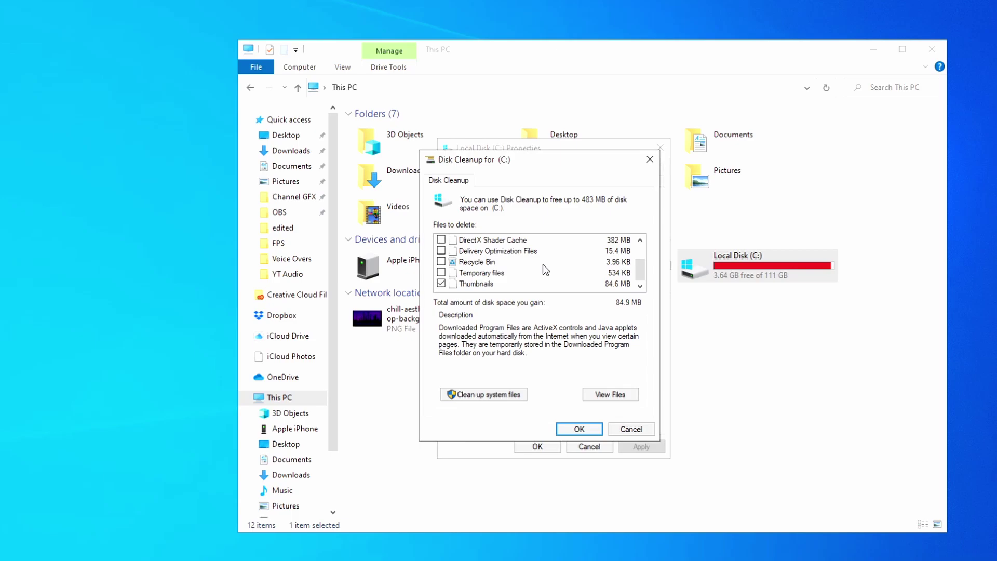
pyautogui.scroll(1, 543, 264)
pyautogui.scroll(-1, 543, 264)
pyautogui.scroll(1, 542, 266)
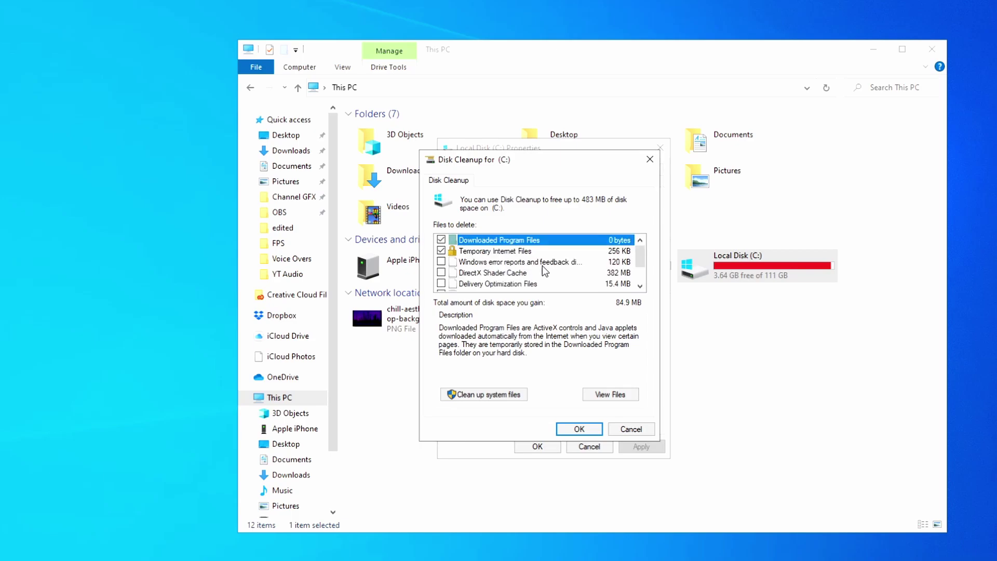
pyautogui.click(500, 396)
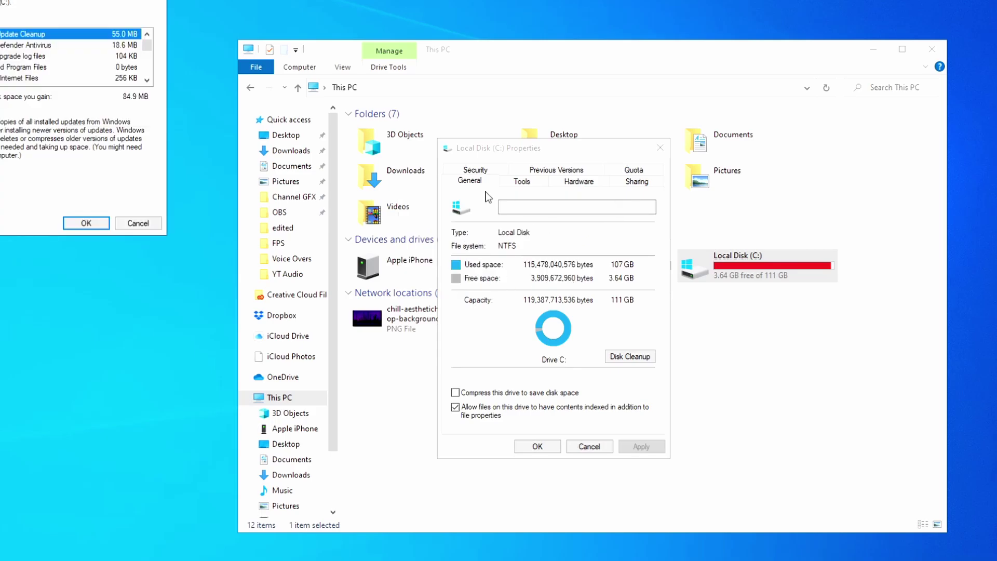
# Add the system error memory dump and minidump files to the C: cleanup, delete the selected files and close the drive properties
pyautogui.click(439, 248)
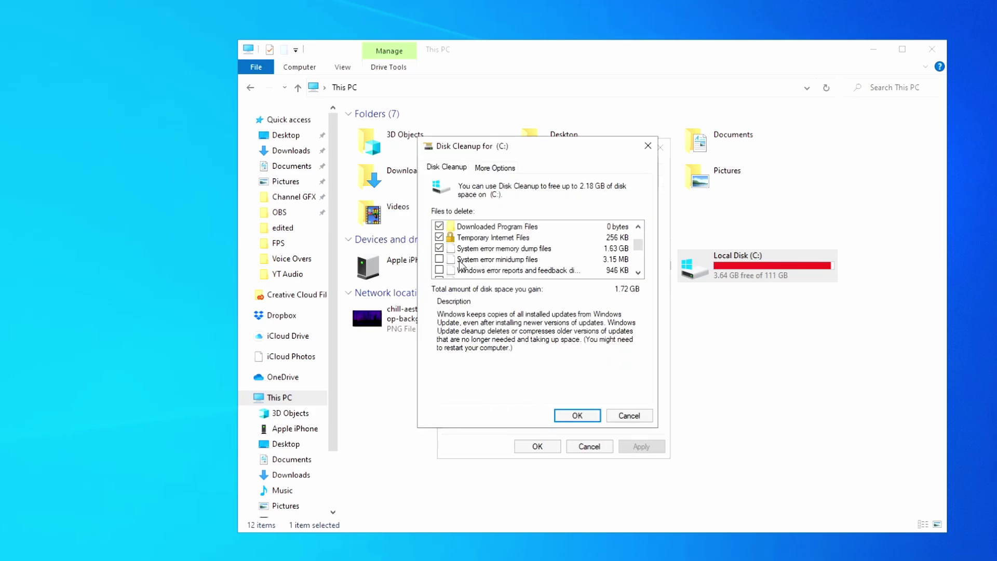
pyautogui.scroll(-1, 555, 259)
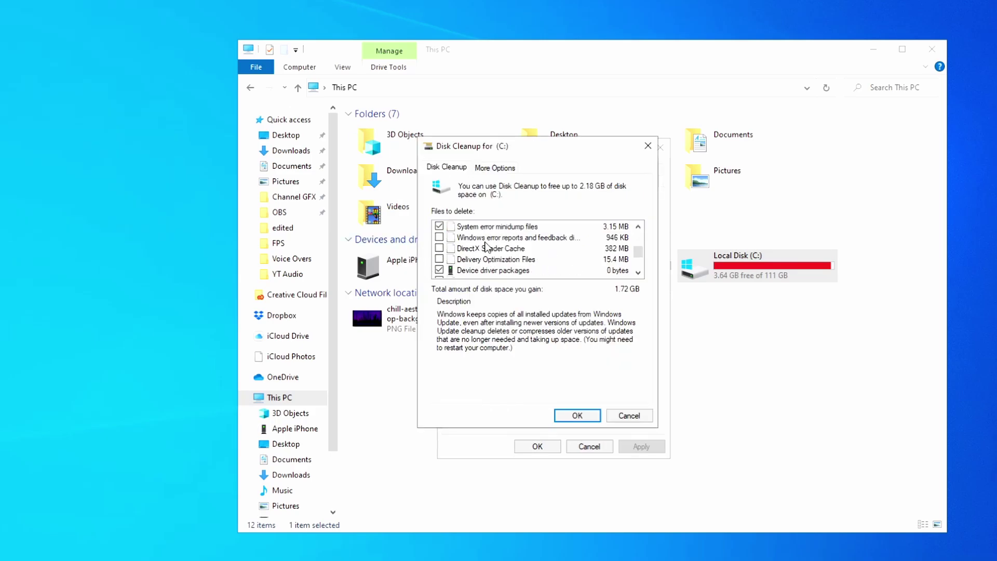
pyautogui.scroll(-1, 527, 248)
pyautogui.scroll(-1, 527, 248)
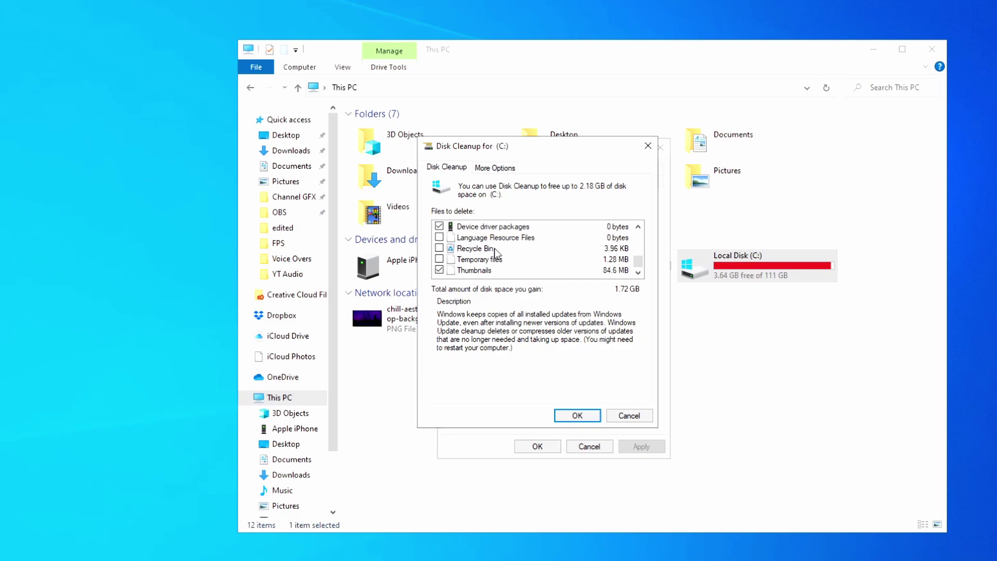
pyautogui.click(577, 415)
pyautogui.click(524, 259)
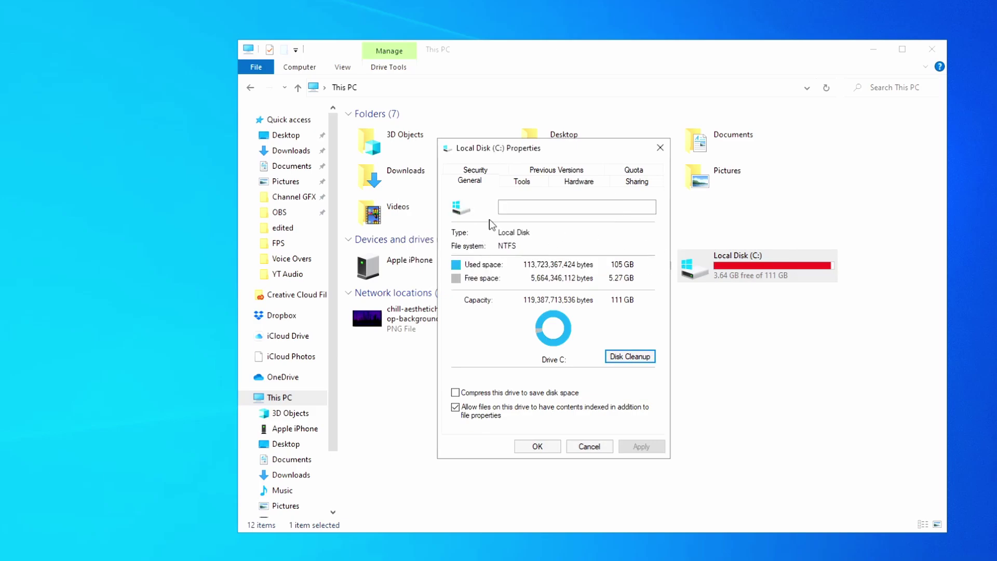
pyautogui.click(538, 447)
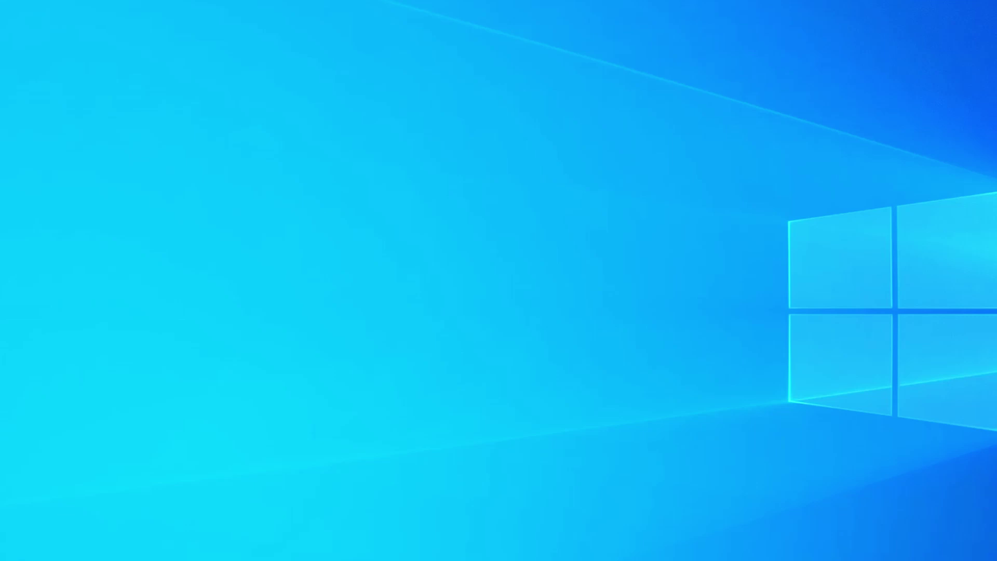
# Search Windows for "programs", open Add or remove programs, and sort the installed apps by size
pyautogui.press('super')
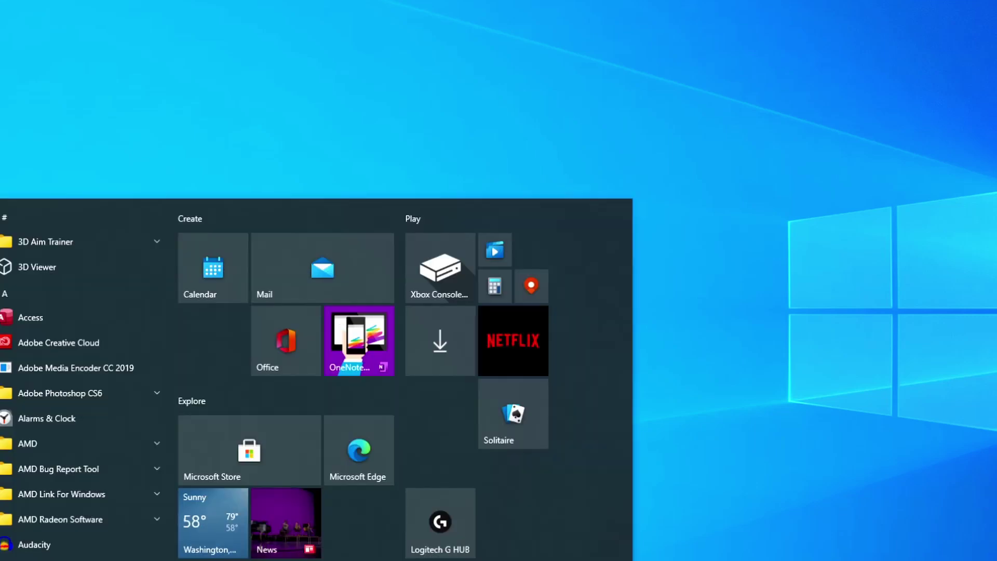
pyautogui.write('prog')
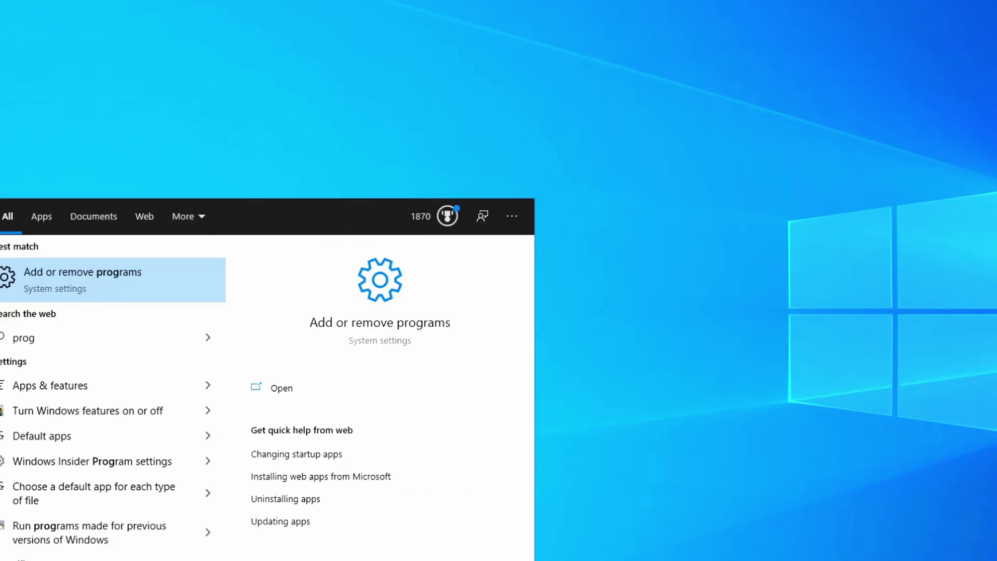
pyautogui.write('rams')
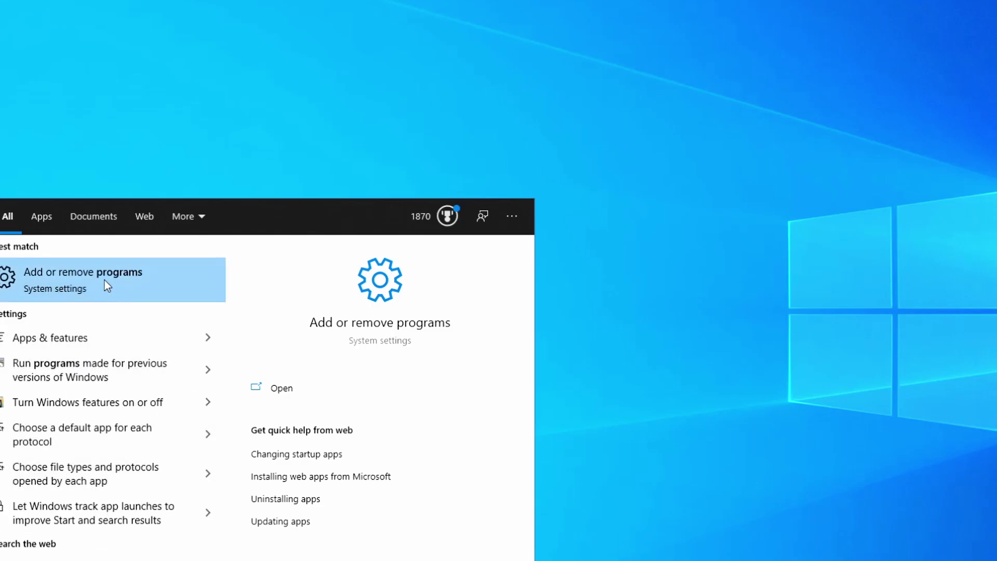
pyautogui.click(105, 280)
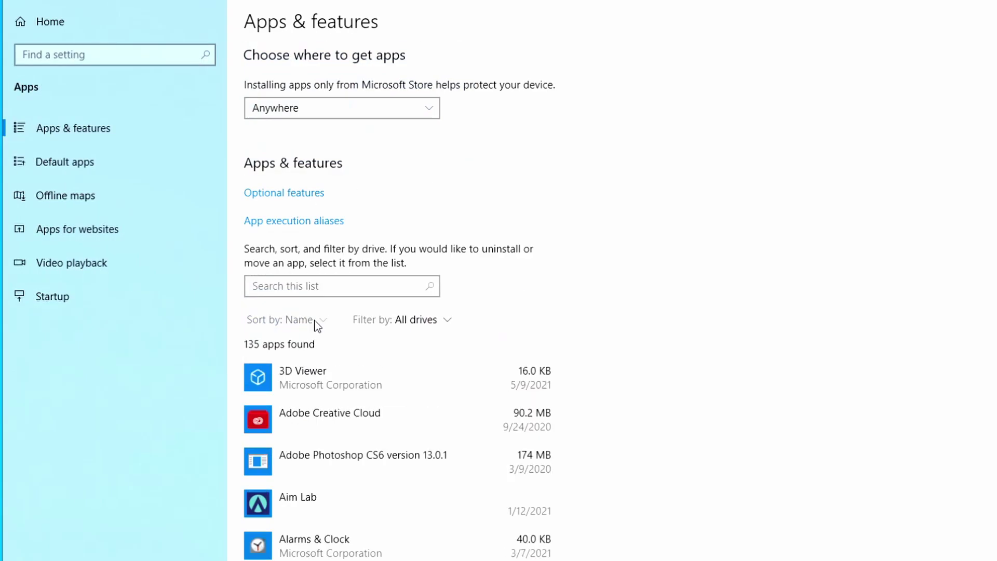
pyautogui.click(318, 321)
pyautogui.click(298, 385)
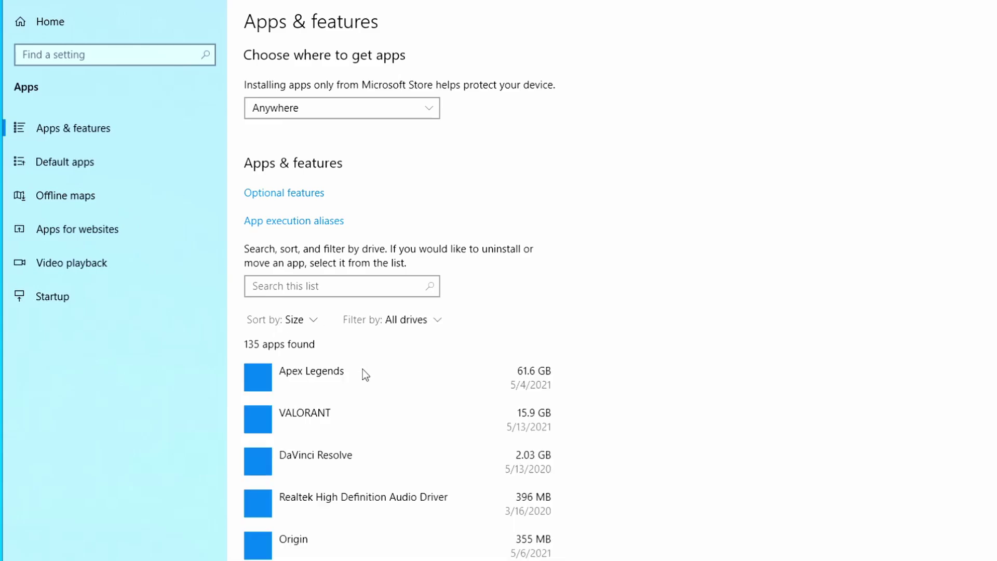
# Examine the size-sorted list of installed apps, including the Epic Games Launcher entry, for programs that could be removed
pyautogui.scroll(-20, 477, 372)
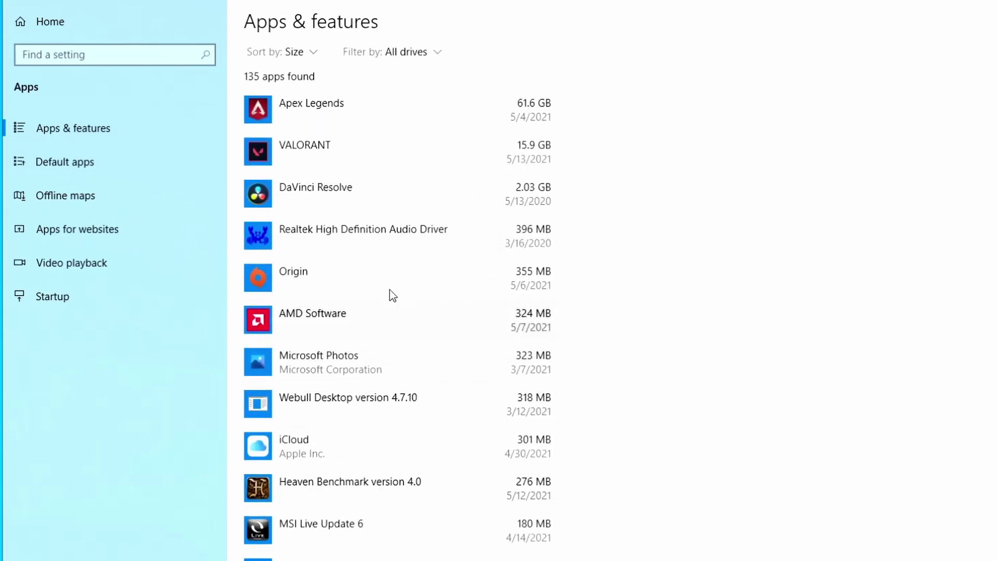
pyautogui.scroll(20, 433, 379)
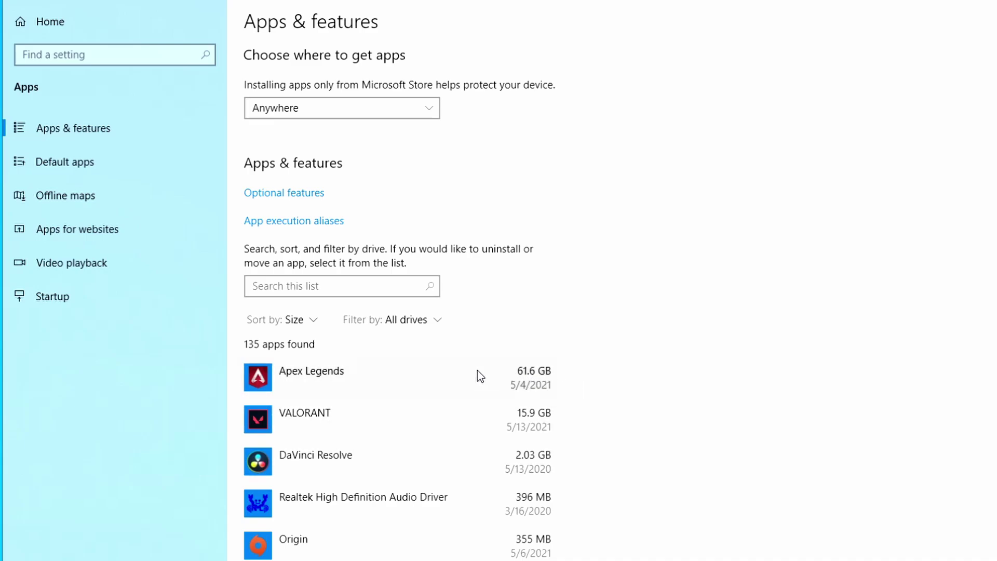
pyautogui.scroll(-2, 471, 415)
pyautogui.scroll(-6, 448, 434)
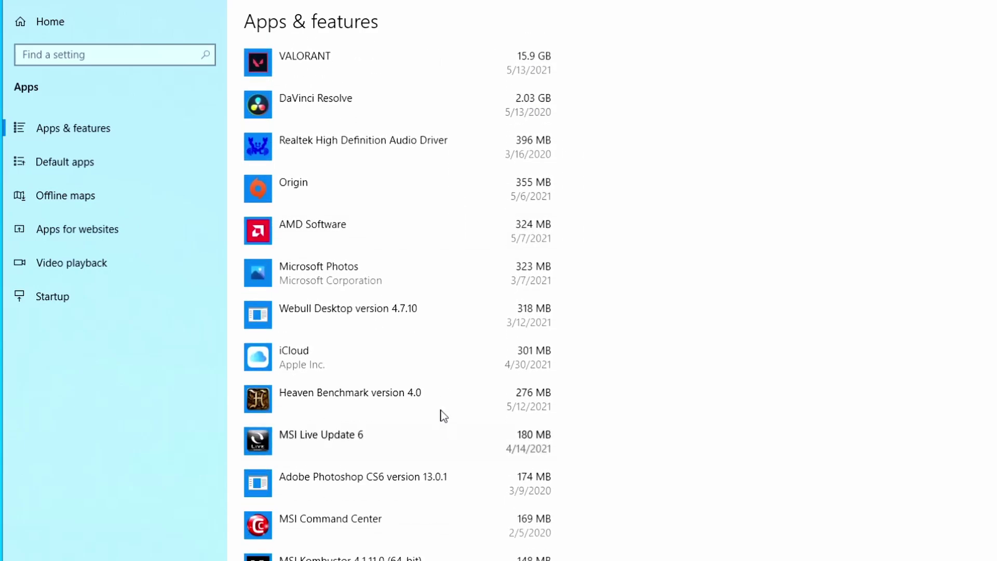
pyautogui.scroll(-10, 441, 432)
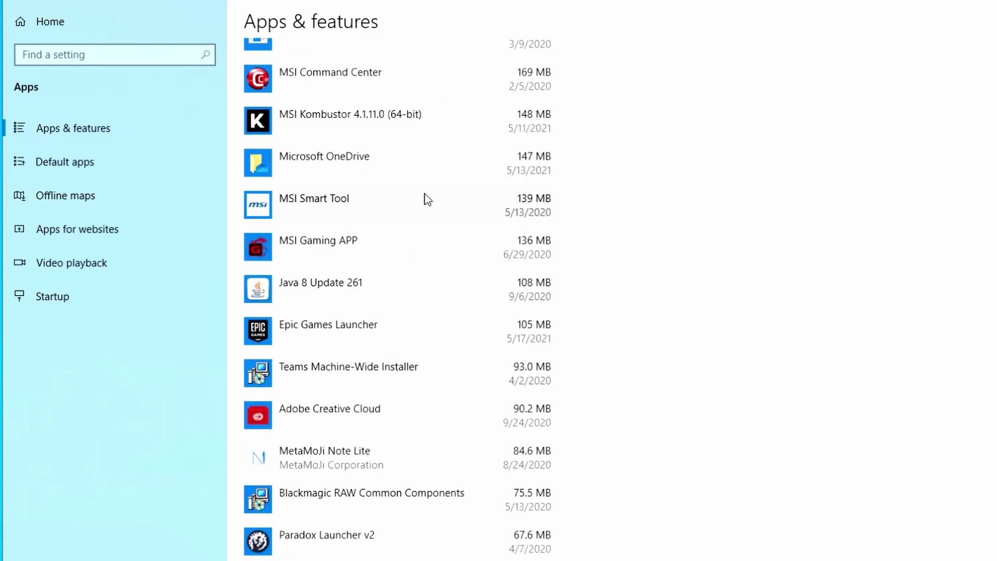
pyautogui.scroll(-2, 429, 212)
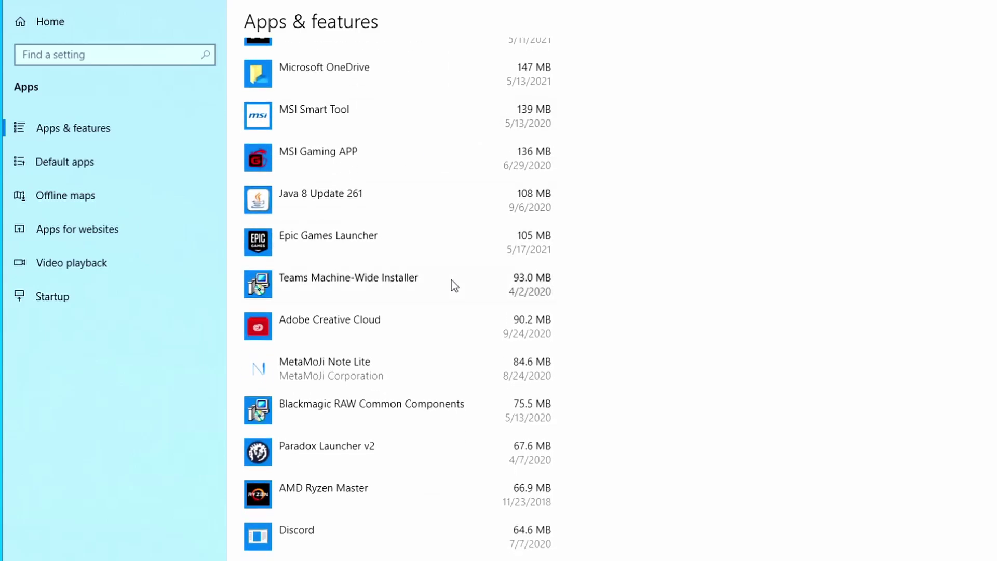
pyautogui.click(377, 250)
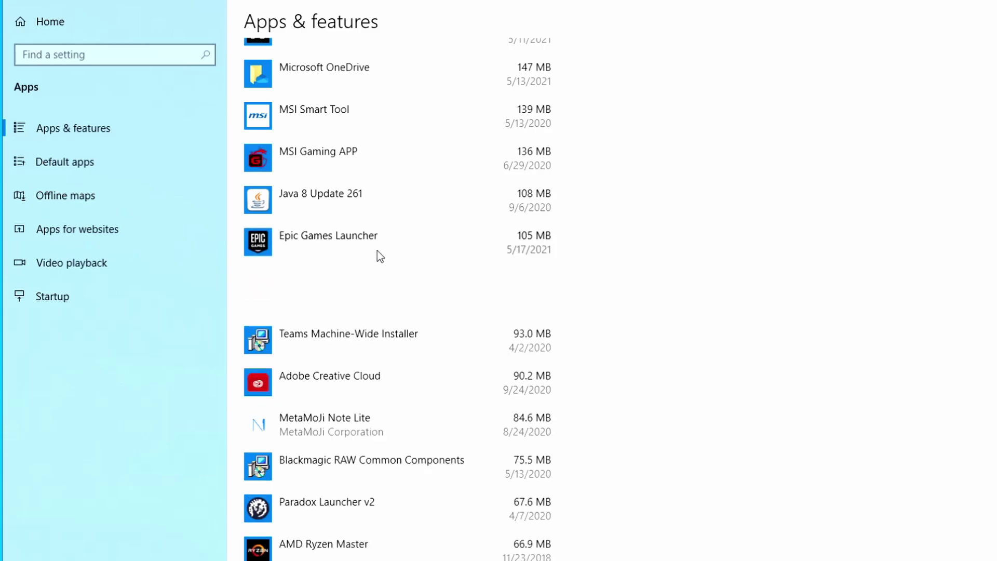
pyautogui.scroll(-20, 435, 229)
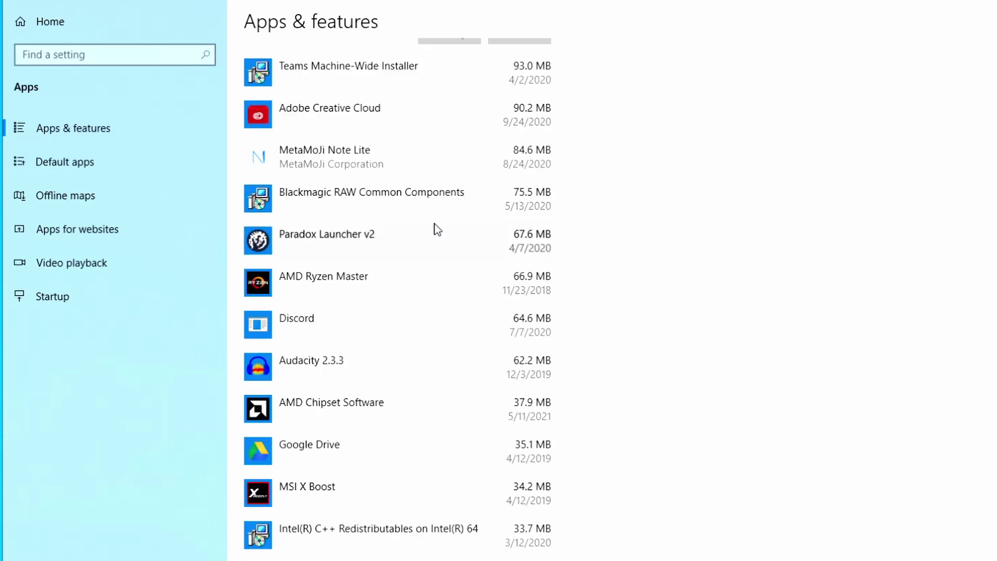
pyautogui.scroll(-20, 441, 250)
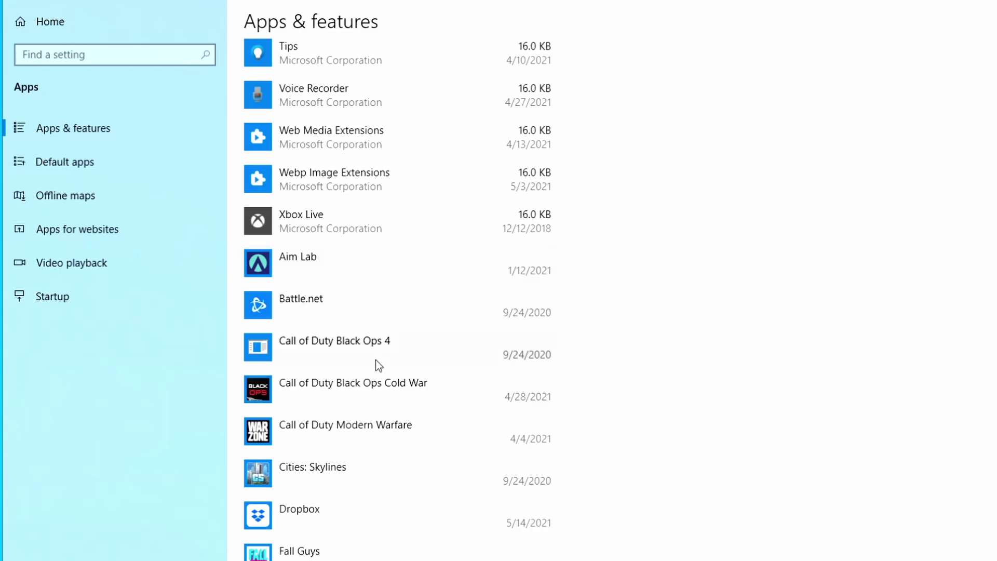
pyautogui.scroll(-3, 467, 291)
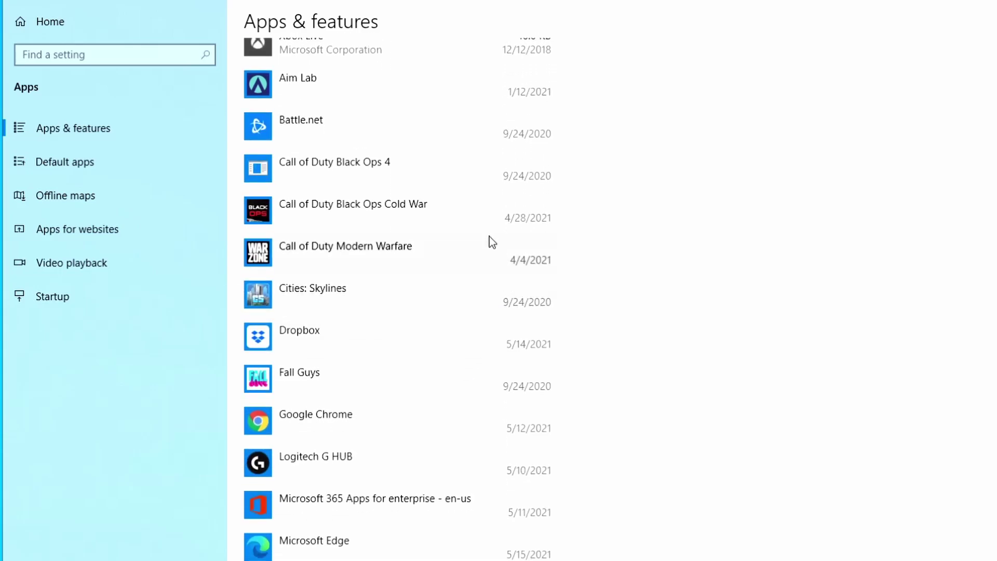
pyautogui.scroll(-12, 464, 328)
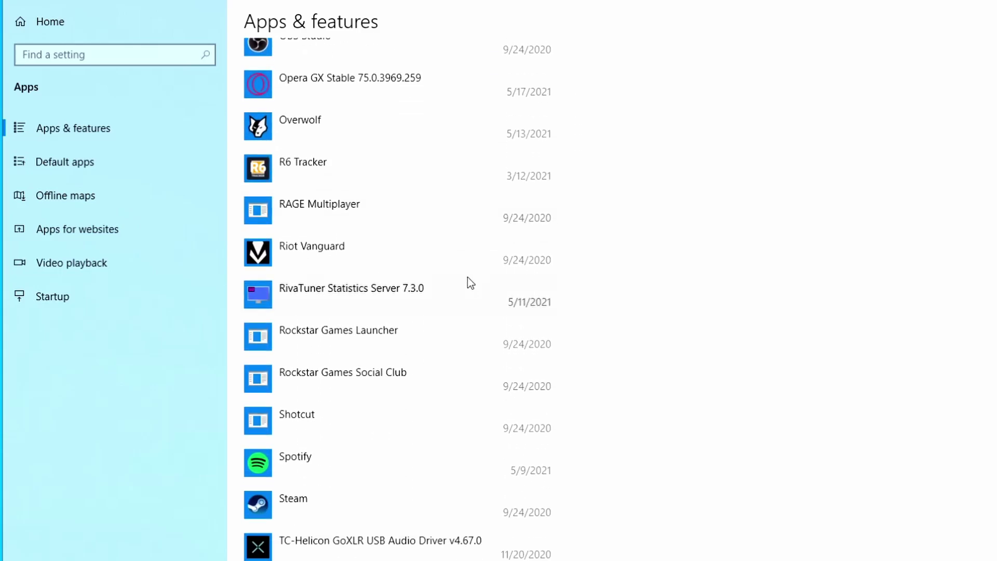
# Uninstall Rockstar Games Launcher and return to the largest apps in the list
pyautogui.click(388, 329)
pyautogui.scroll(-1, 387, 329)
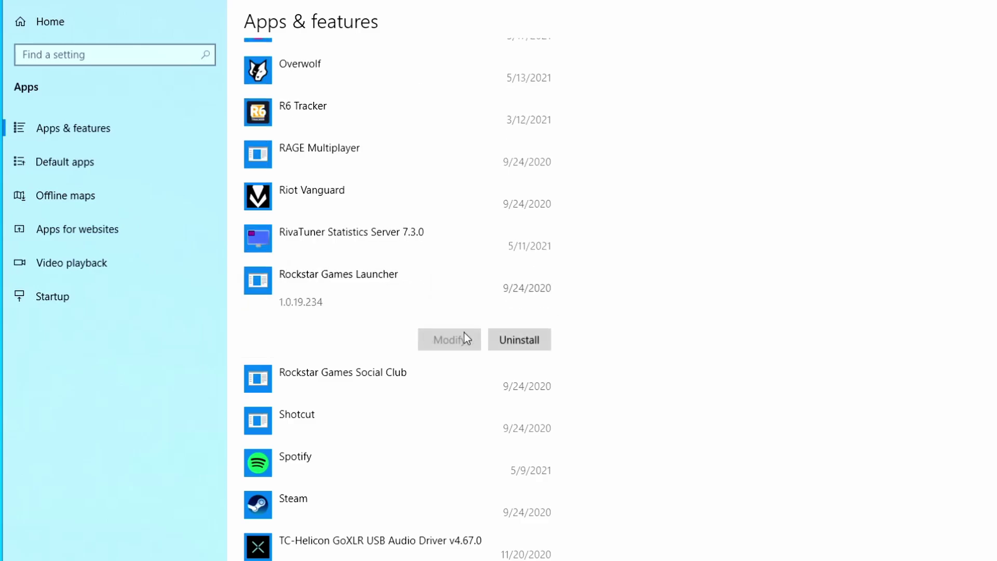
pyautogui.click(528, 341)
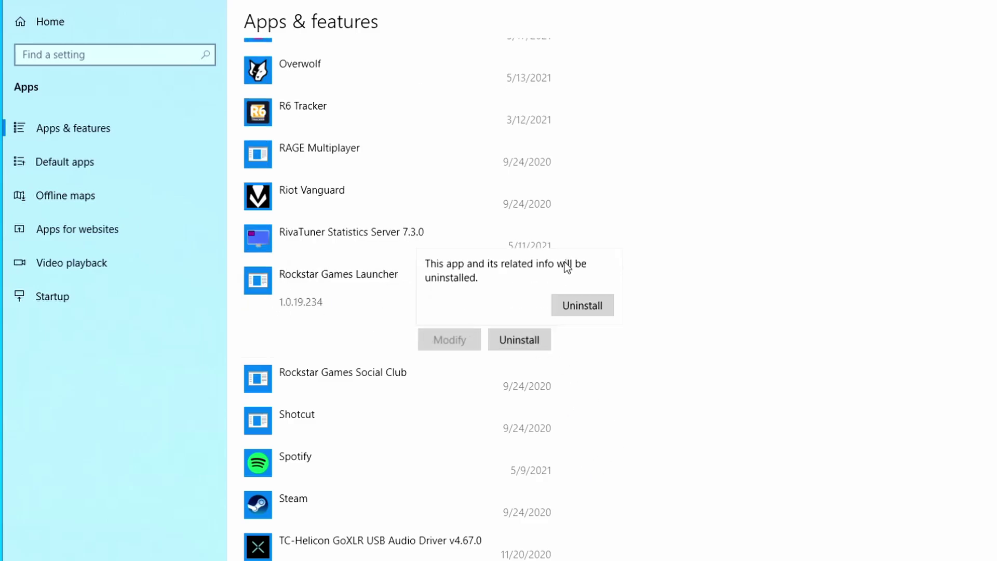
pyautogui.click(597, 305)
pyautogui.click(777, 291)
pyautogui.scroll(20, 497, 348)
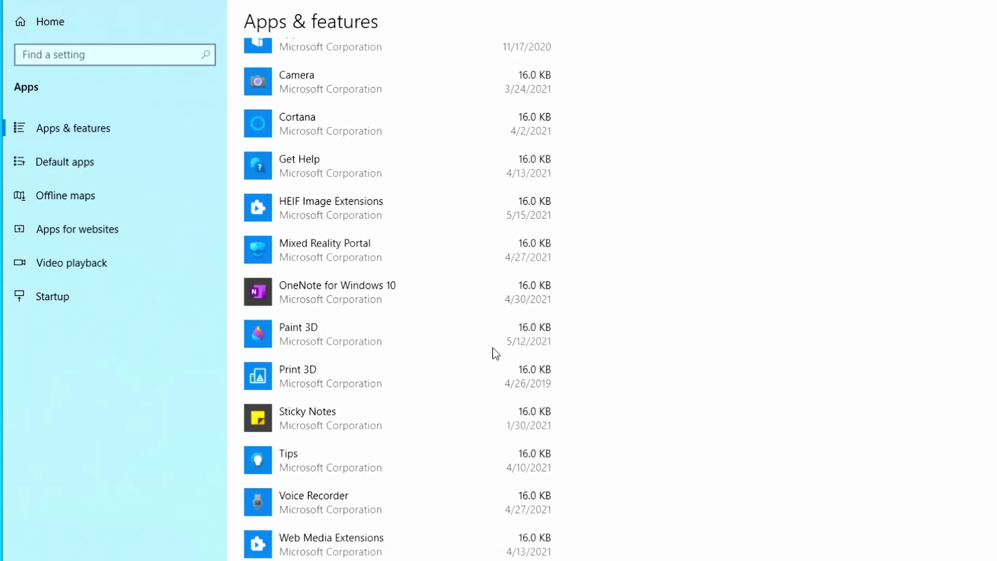
pyautogui.scroll(20, 498, 325)
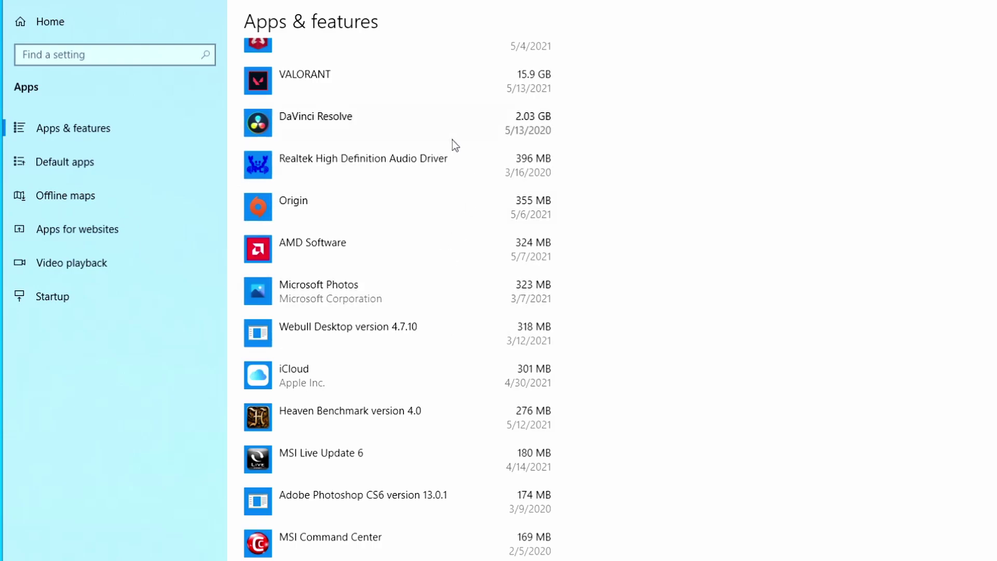
# Search Windows for "sett", open Settings and review the Local Disk (C:) usage on the System Storage page
pyautogui.scroll(3, 469, 208)
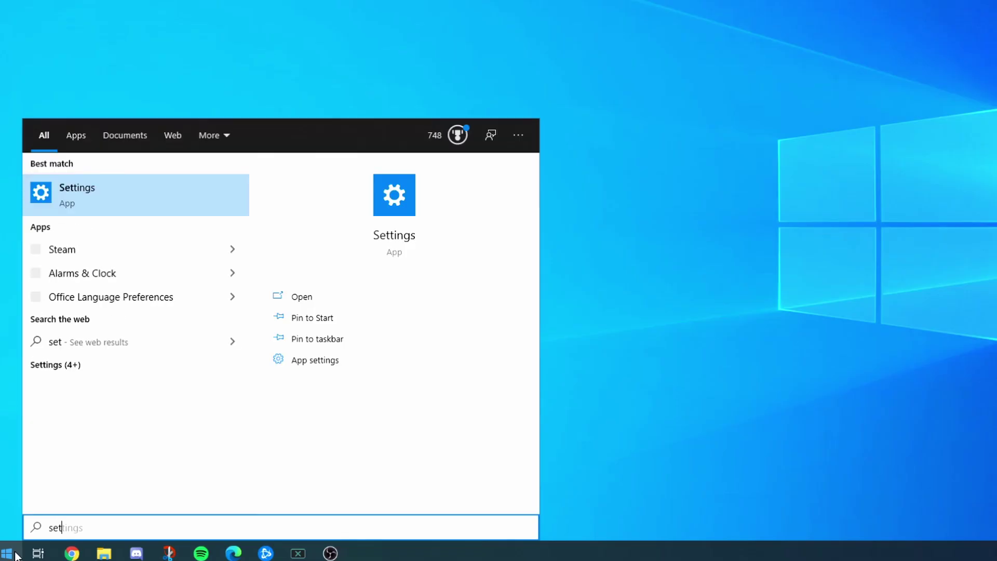
pyautogui.write('tt')
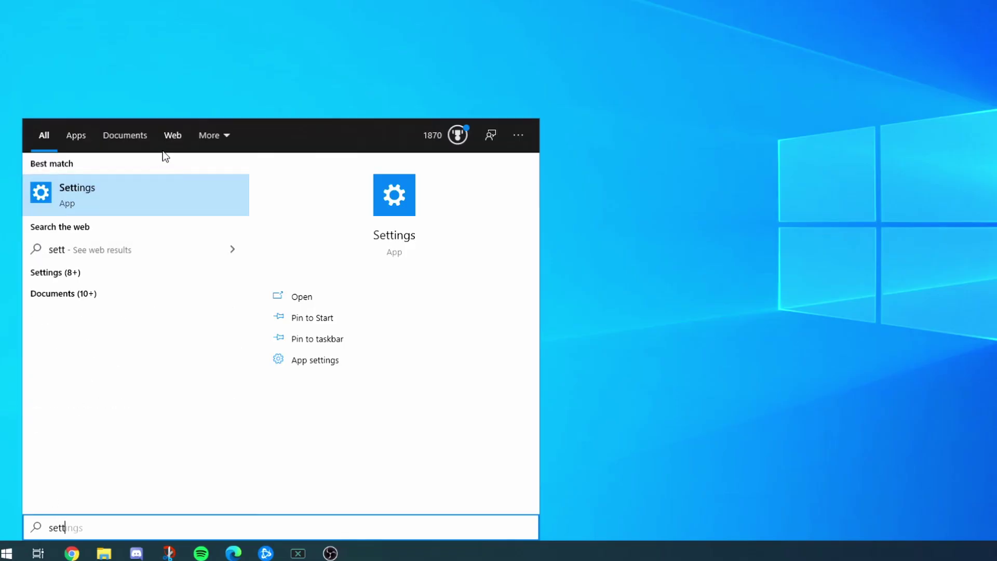
pyautogui.click(152, 209)
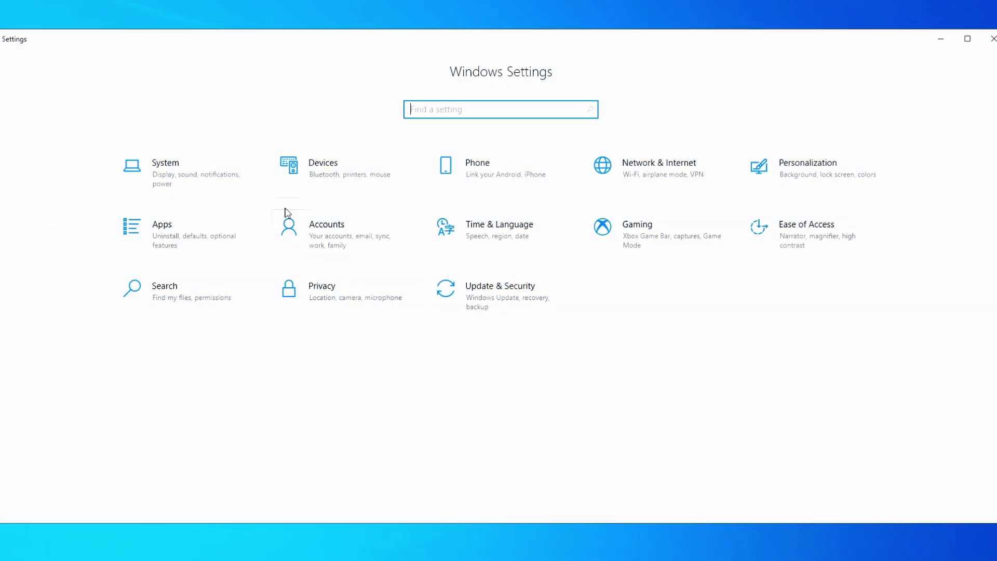
pyautogui.click(163, 172)
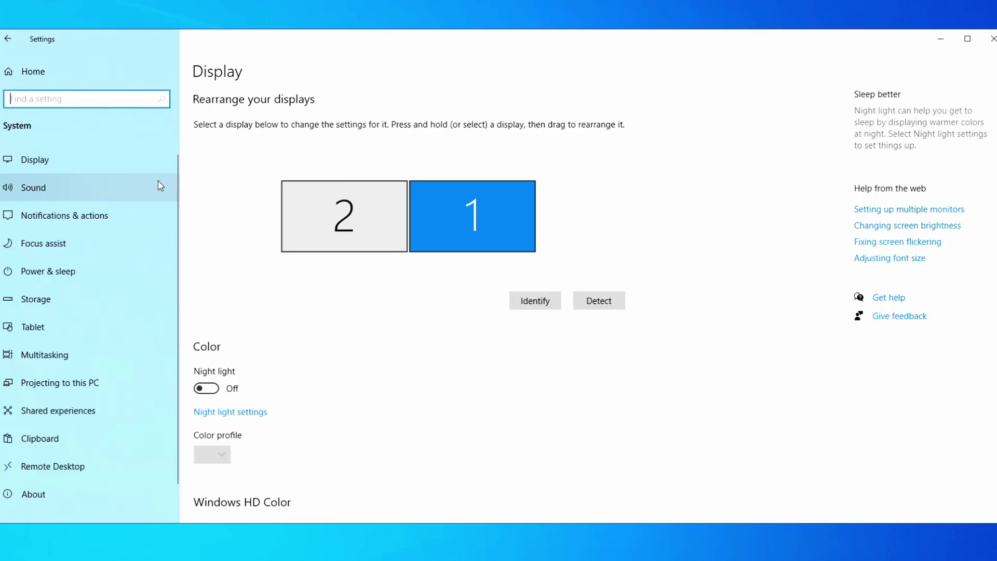
pyautogui.click(149, 297)
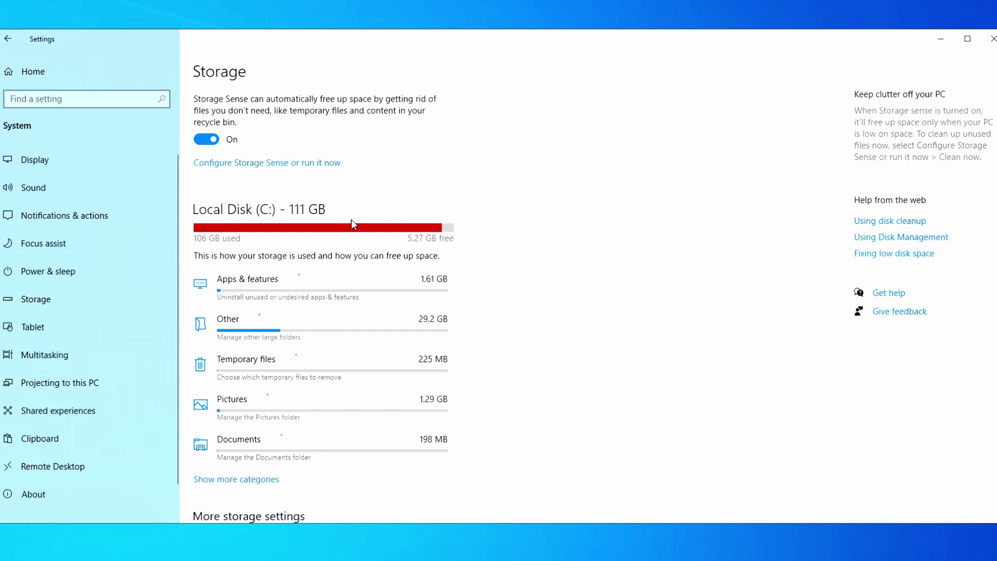
pyautogui.scroll(-3, 370, 345)
pyautogui.scroll(3, 371, 344)
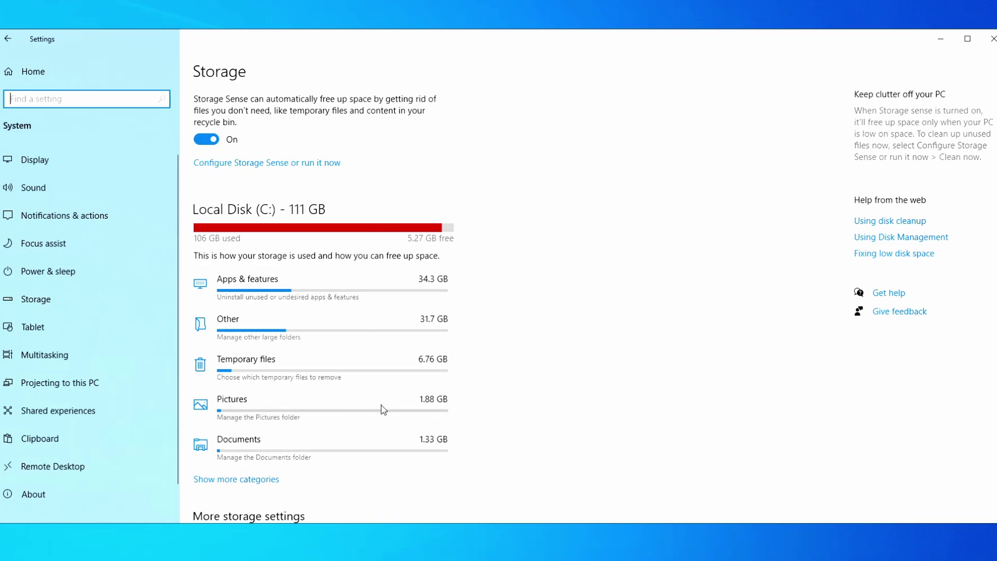
# Open the temporary files breakdown, add Downloads to the selected categories and remove the selected files
pyautogui.click(358, 374)
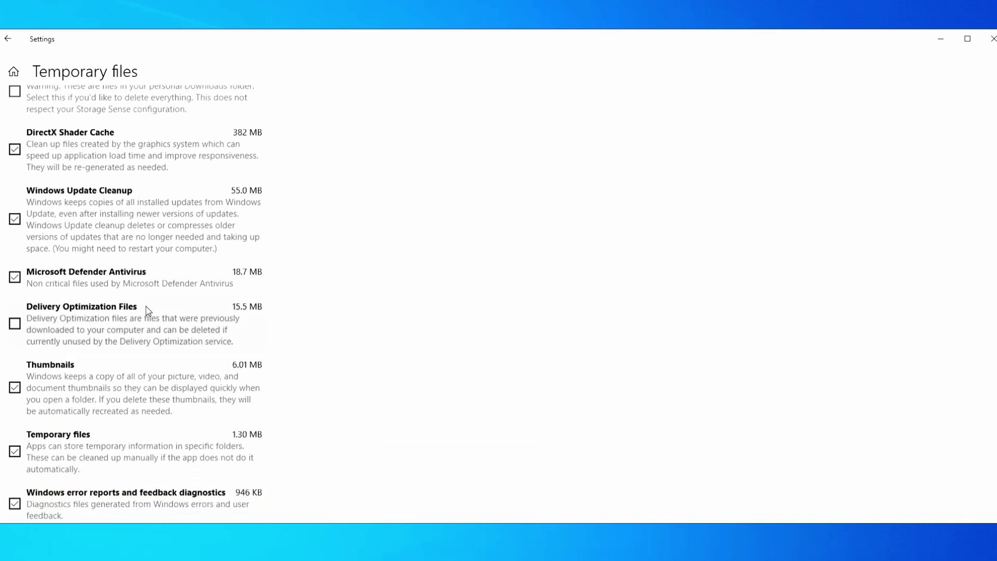
pyautogui.click(16, 195)
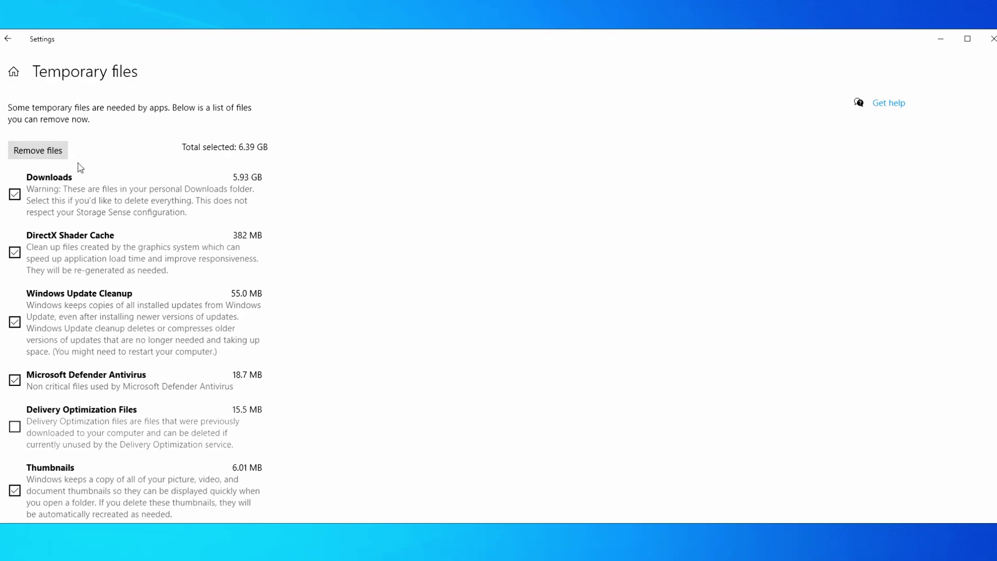
pyautogui.scroll(-2, 51, 371)
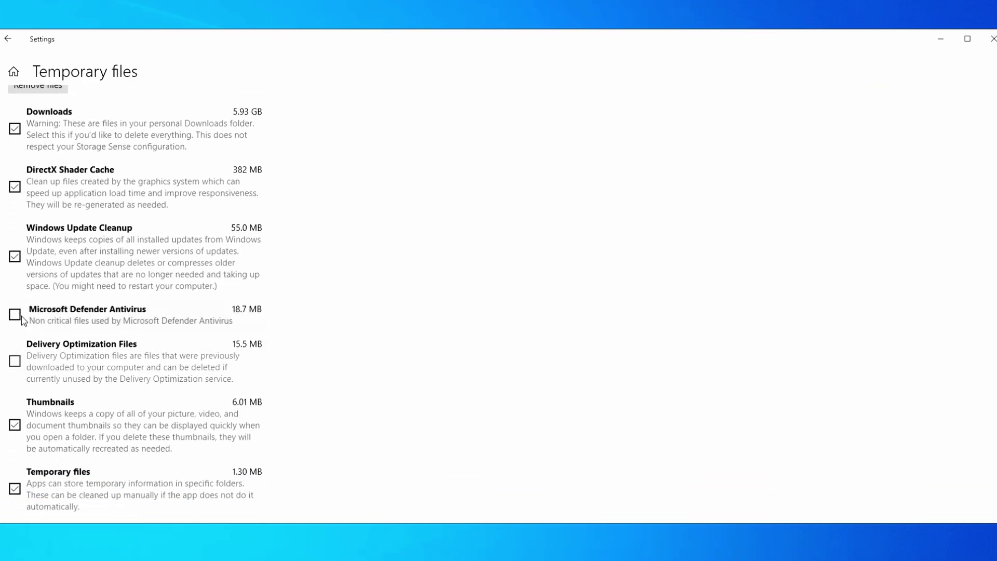
pyautogui.scroll(2, 100, 212)
pyautogui.click(15, 195)
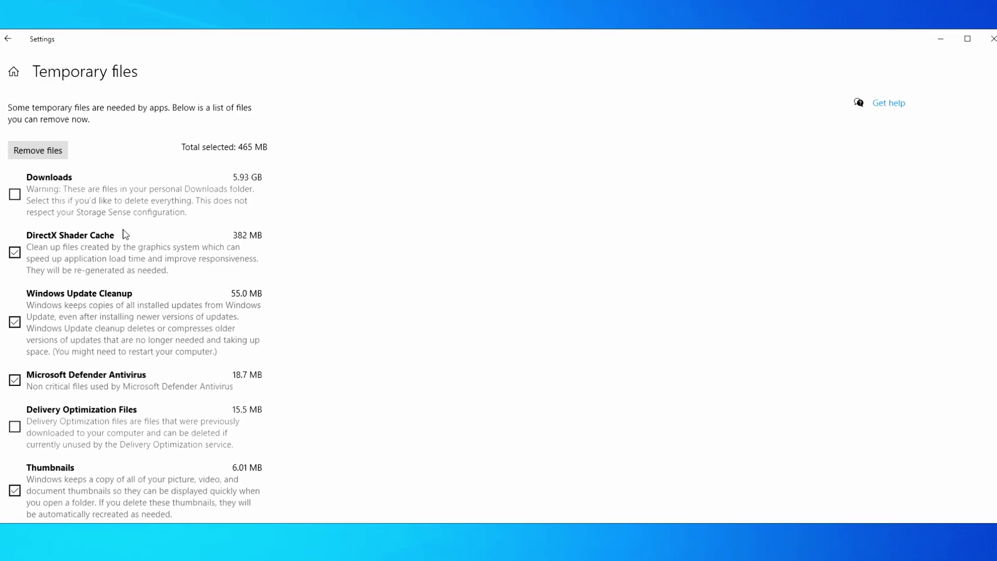
pyautogui.click(15, 195)
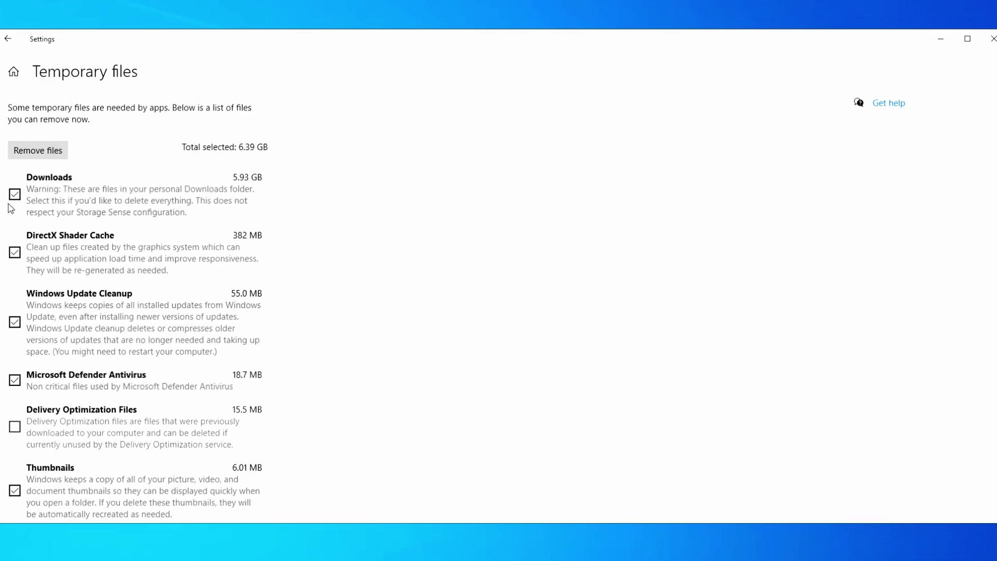
pyautogui.click(44, 151)
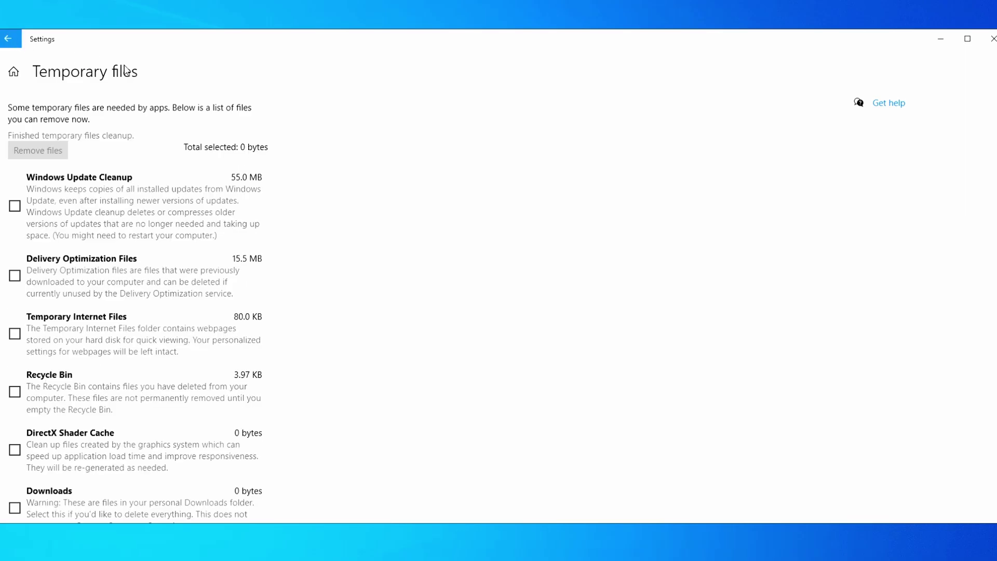
# Return to the Storage page, view storage usage on other drives and open HDD 1TB (A:)
pyautogui.click(8, 39)
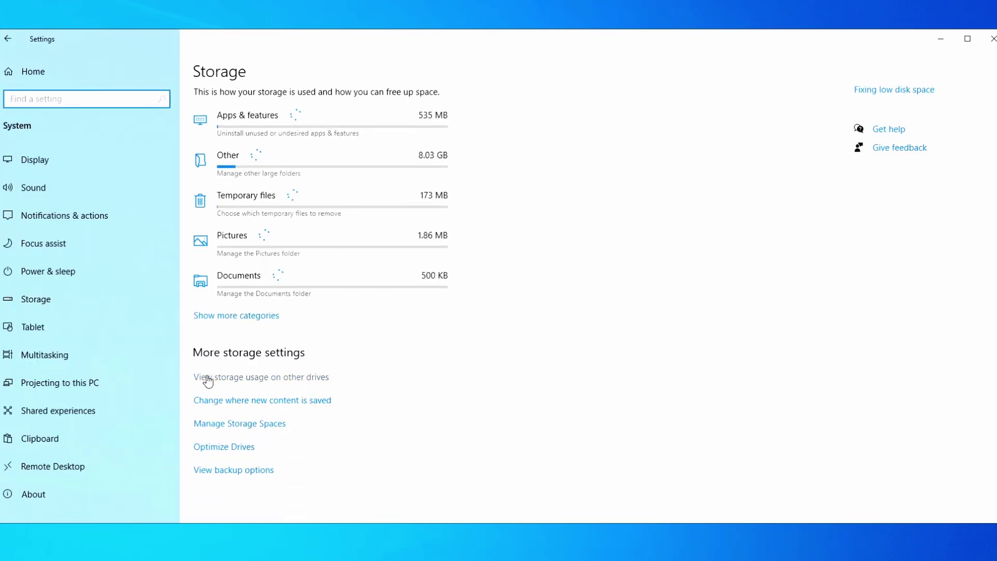
pyautogui.click(254, 379)
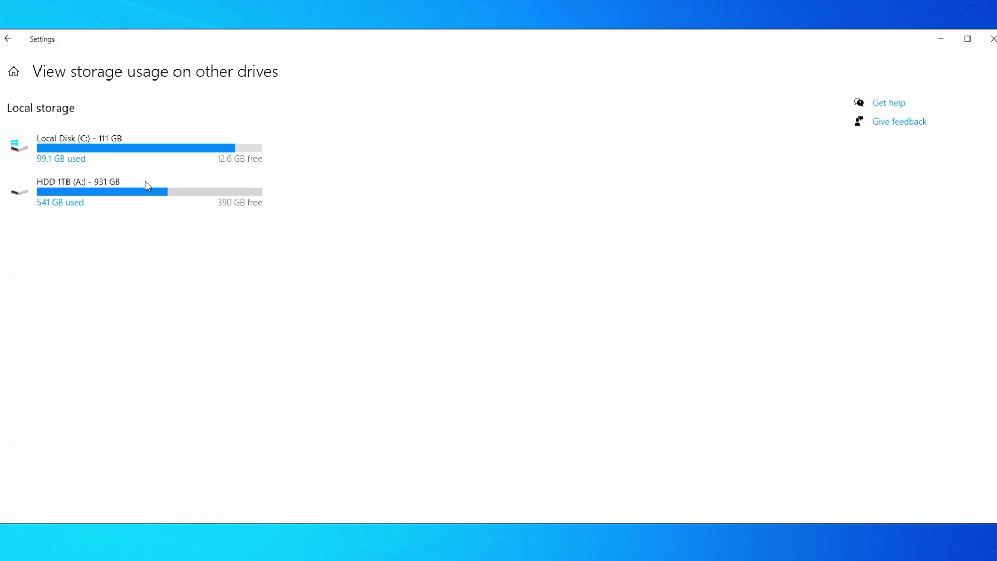
pyautogui.click(146, 182)
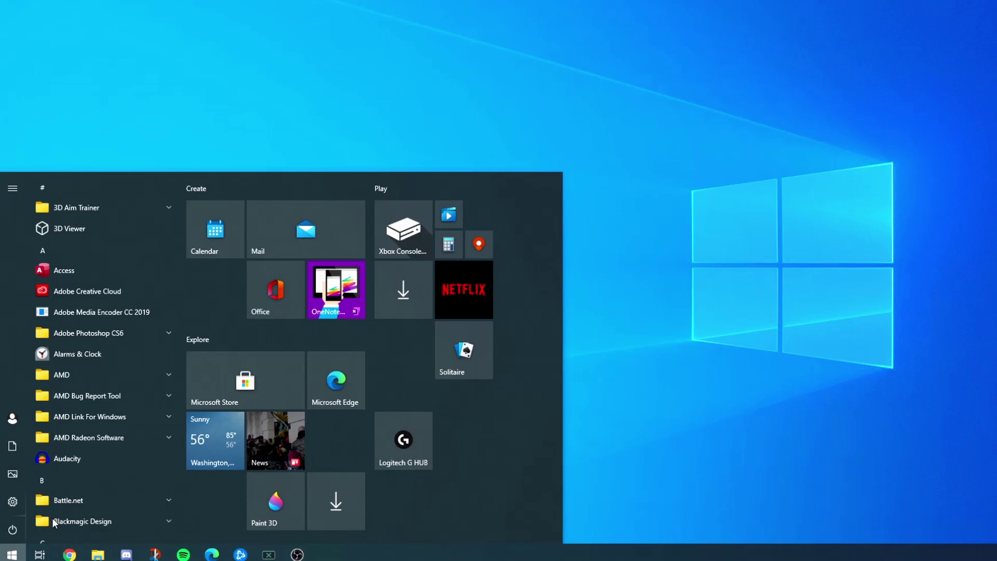
pyautogui.press('super')
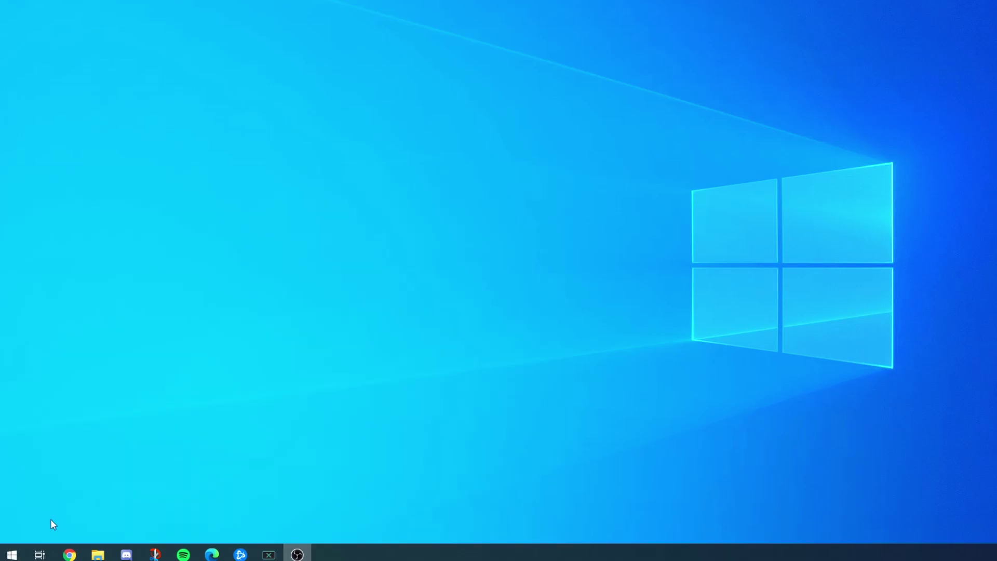
pyautogui.press('super')
pyautogui.click(11, 555)
pyautogui.click(11, 554)
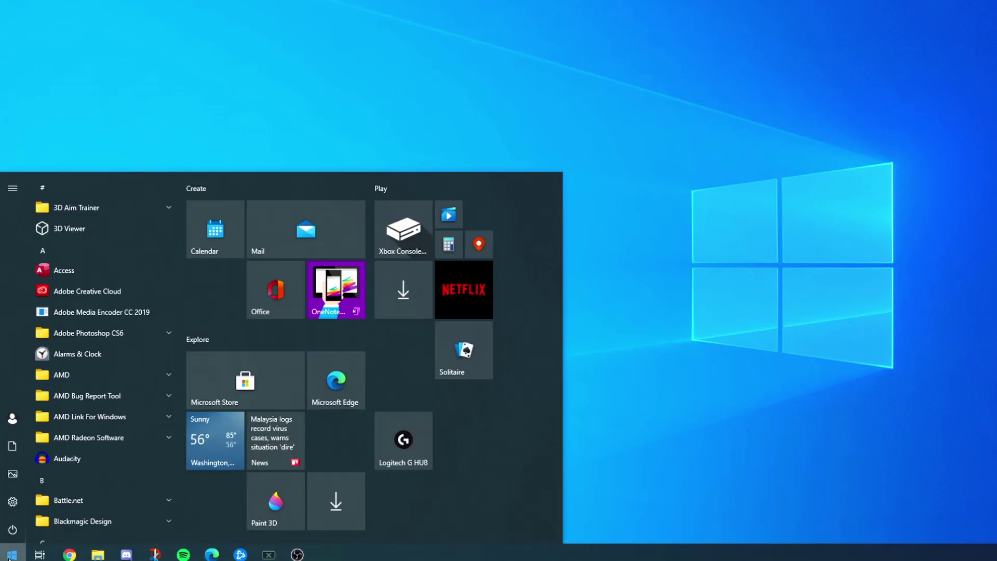
pyautogui.press('super+r')
pyautogui.press('Escape')
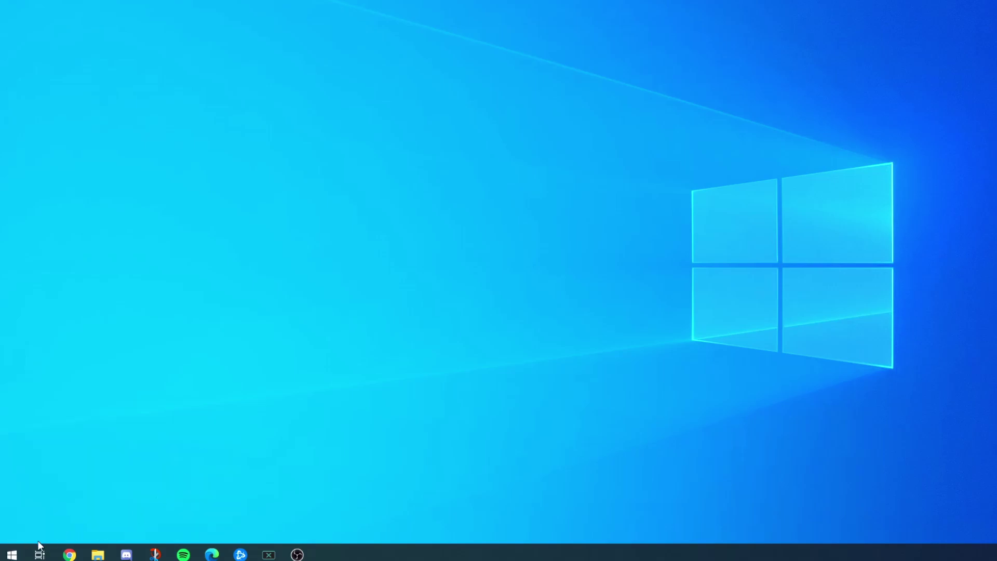
# Search Windows for "run", open the Run dialog and execute %temp%
pyautogui.click(12, 555)
pyautogui.write('run')
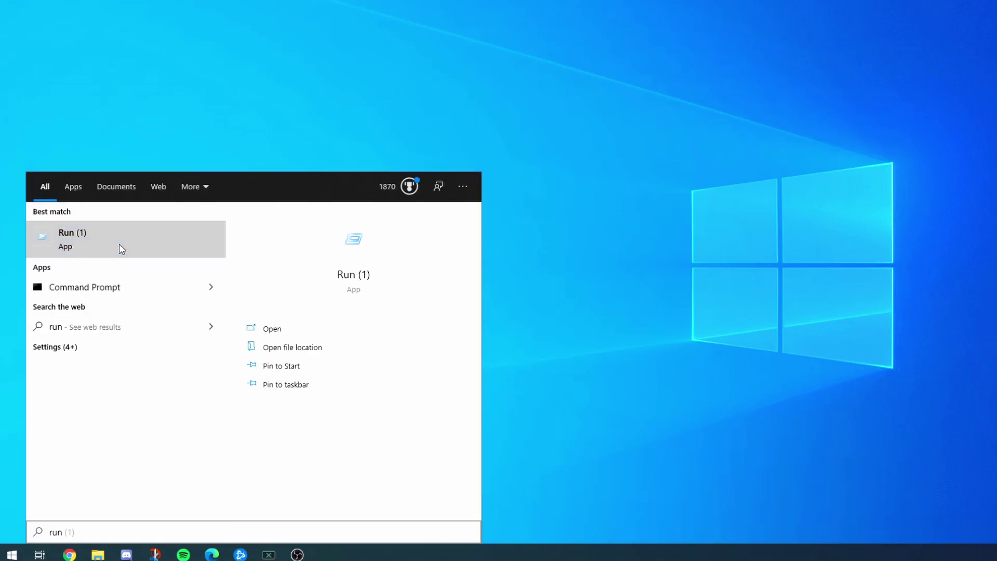
pyautogui.click(121, 247)
pyautogui.click(84, 479)
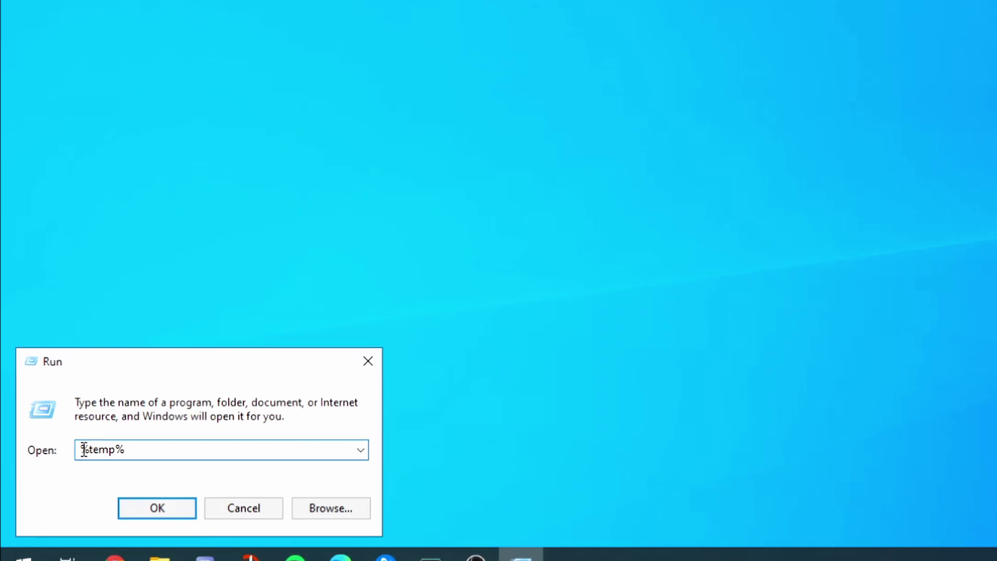
pyautogui.moveTo(48, 482); pyautogui.dragTo(54, 481)
pyautogui.click(90, 449)
pyautogui.moveTo(108, 450); pyautogui.dragTo(129, 450)
pyautogui.click(131, 451)
pyautogui.click(179, 505)
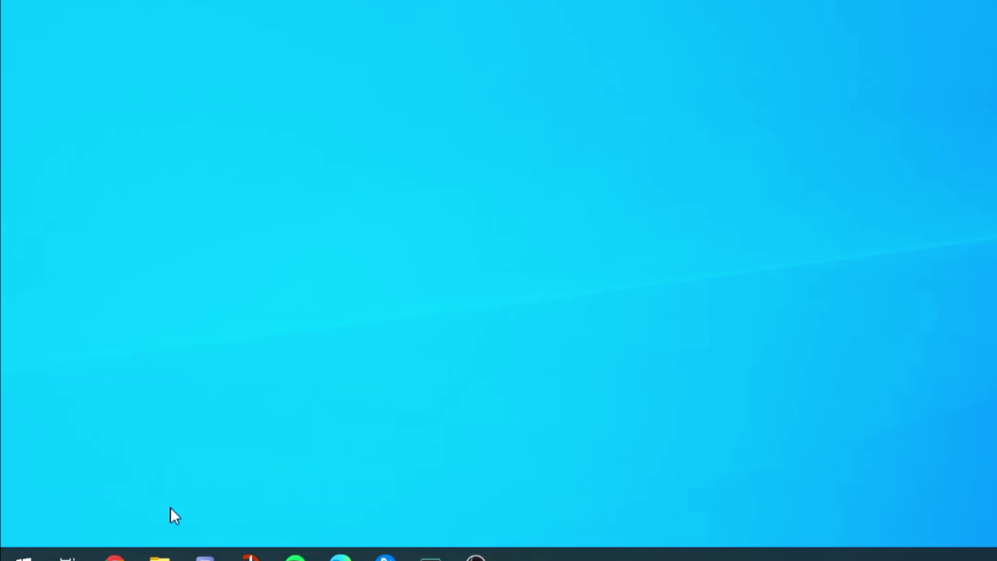
# Look through the Temp folder, select all of its files and folders, and delete them
pyautogui.click(452, 123)
pyautogui.scroll(-15, 535, 283)
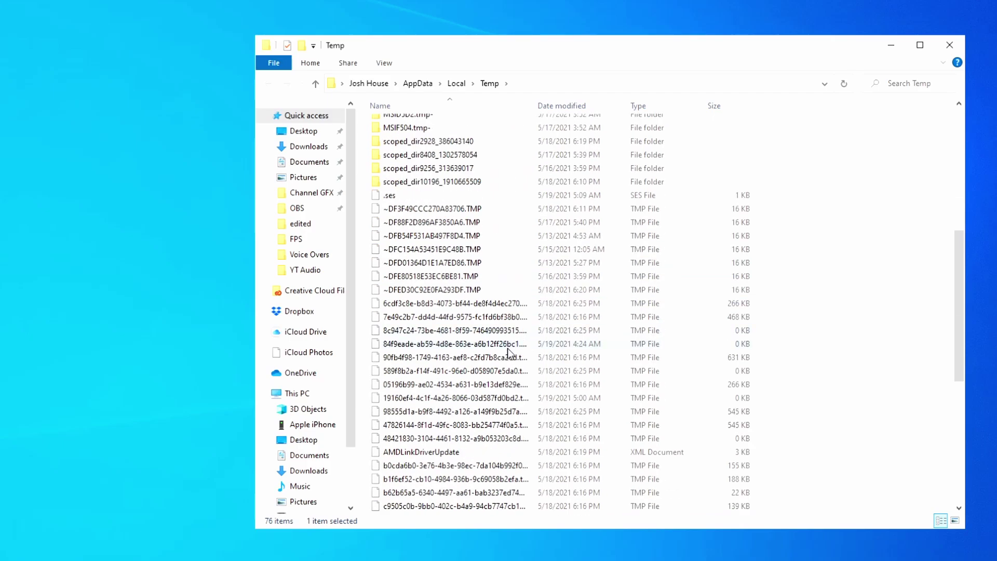
pyautogui.scroll(15, 490, 349)
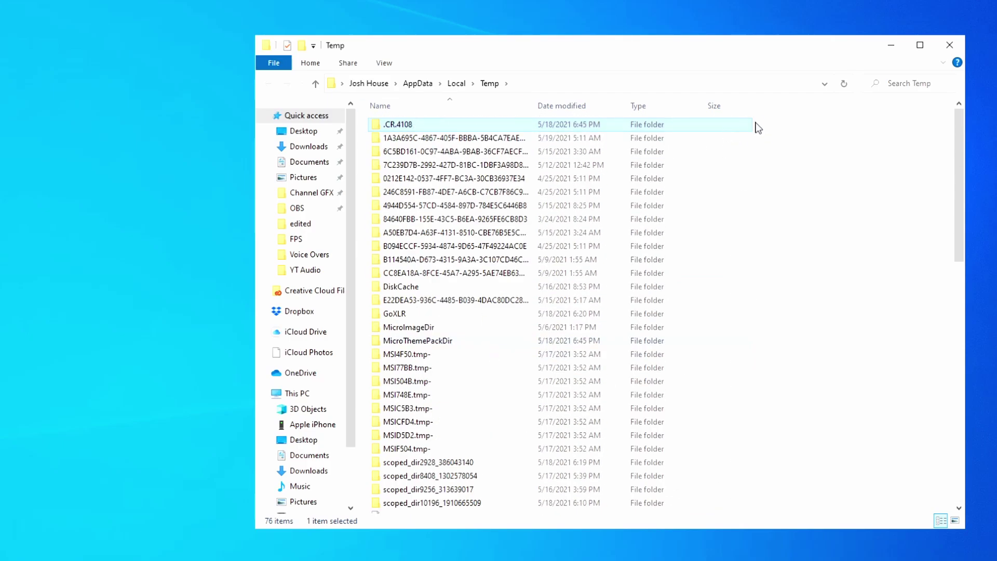
pyautogui.moveTo(757, 122); pyautogui.dragTo(711, 141)
pyautogui.scroll(-15, 590, 348)
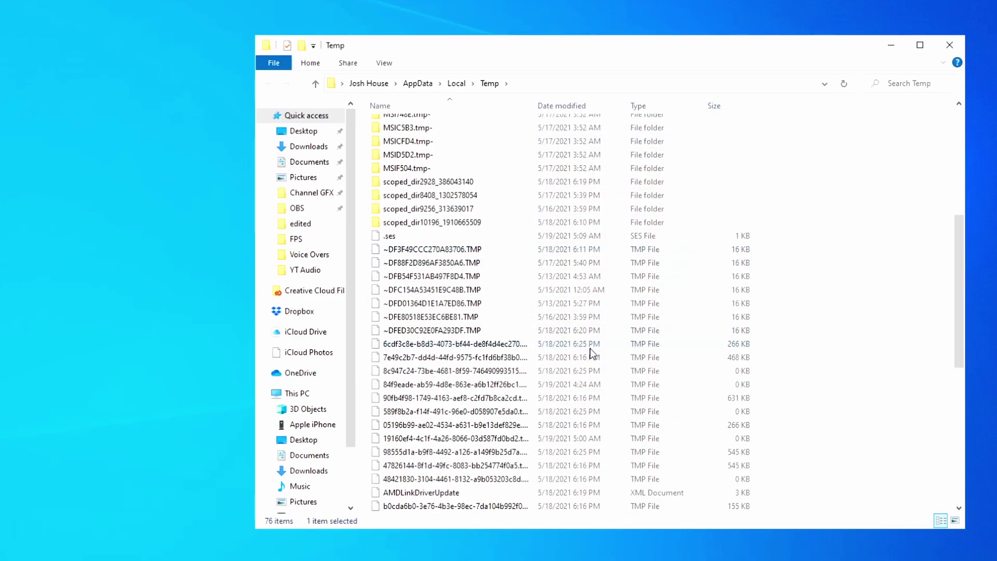
pyautogui.hotkey('ctrl', 'a')
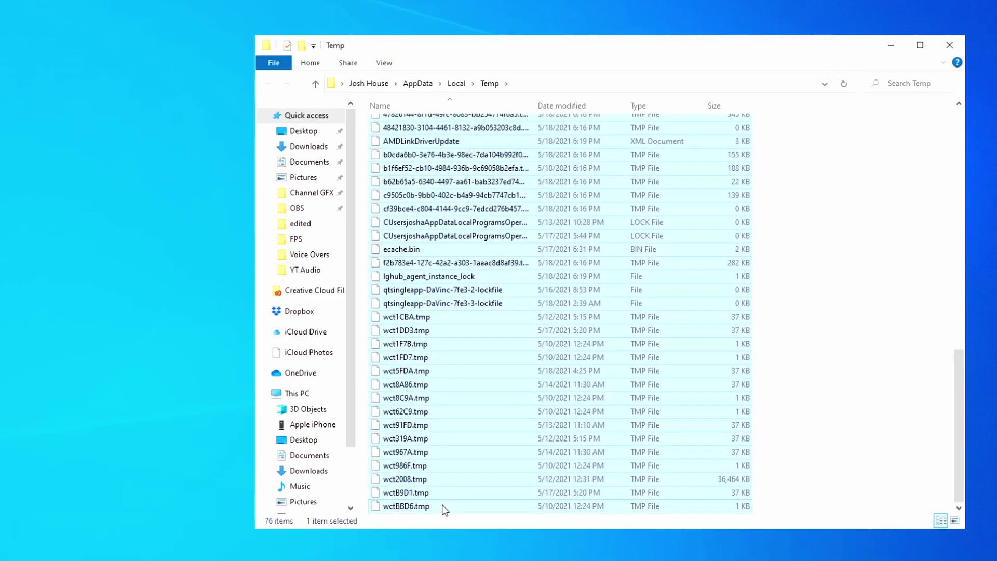
pyautogui.scroll(15, 516, 325)
pyautogui.scroll(2, 517, 325)
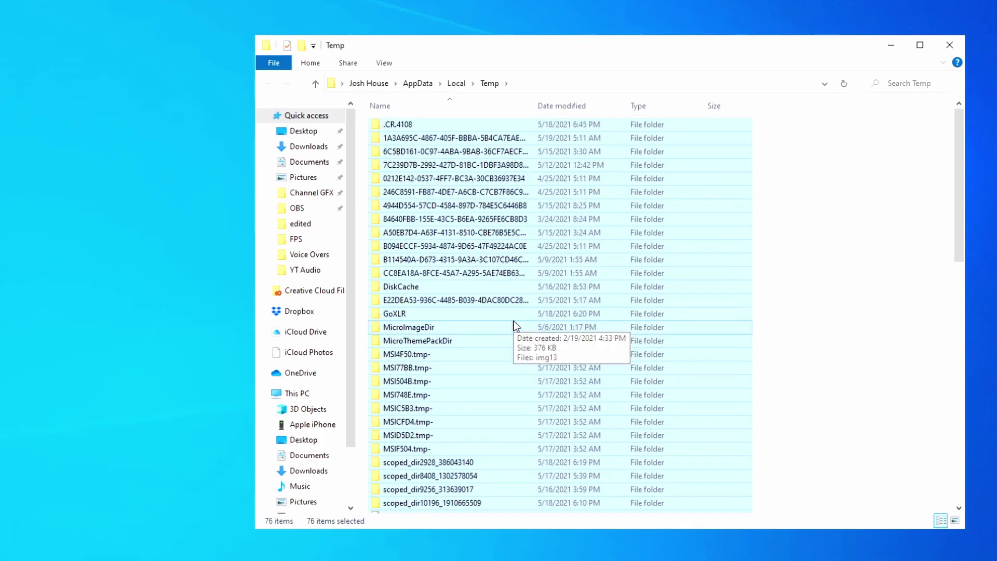
pyautogui.rightClick(493, 216)
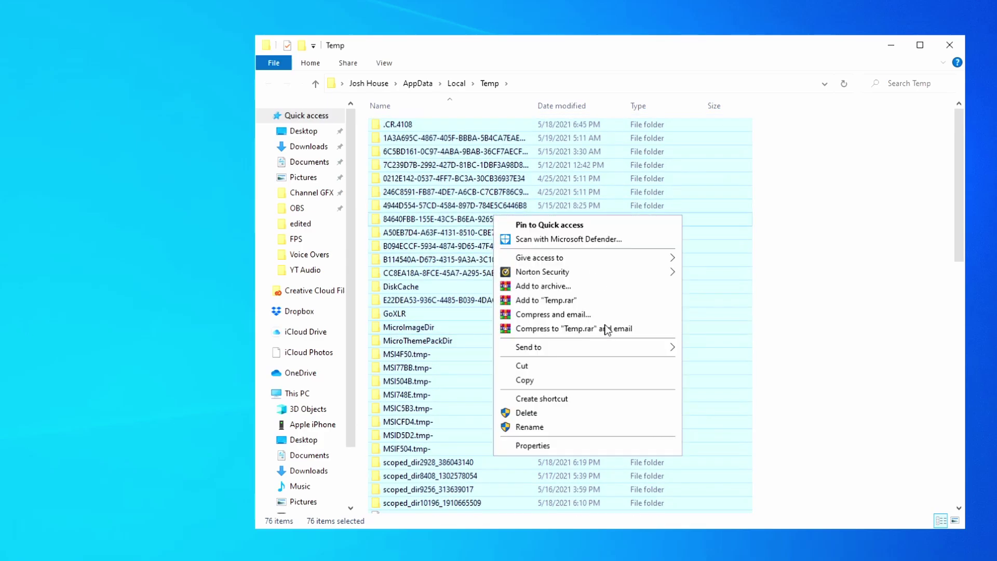
pyautogui.click(546, 413)
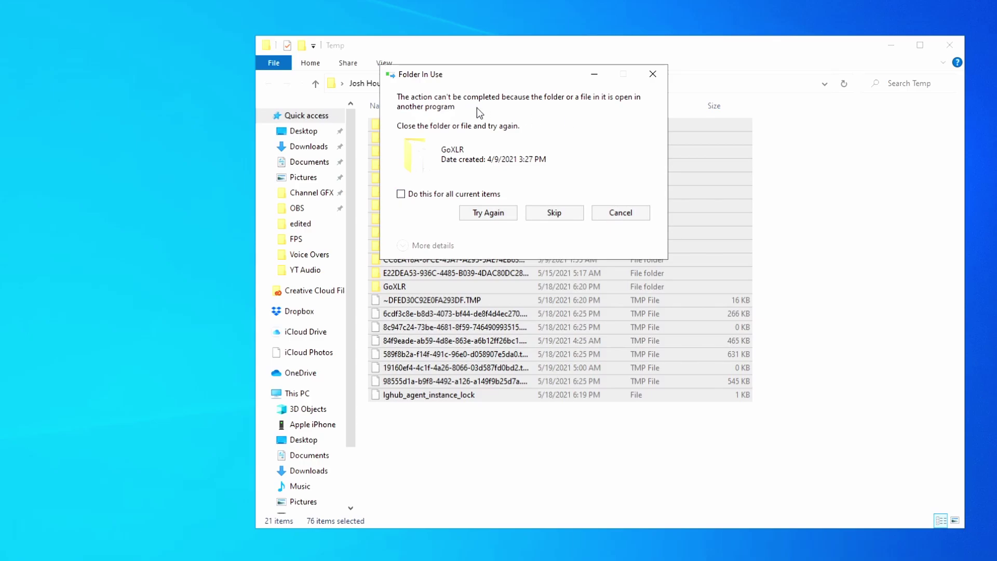
# Skip each file or folder that is in use during the deletion and clear the multiple selection in the Temp folder
pyautogui.click(555, 213)
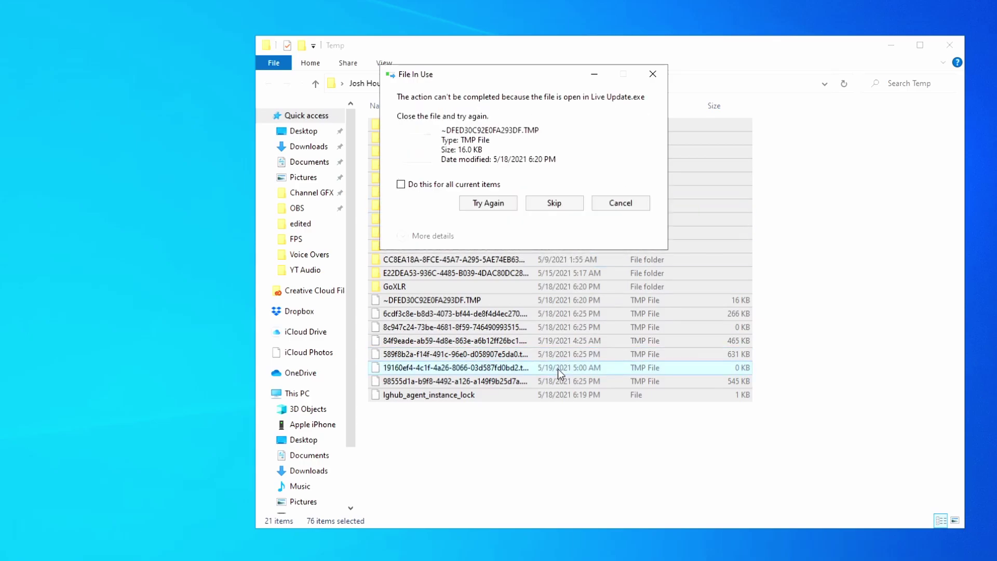
pyautogui.click(546, 199)
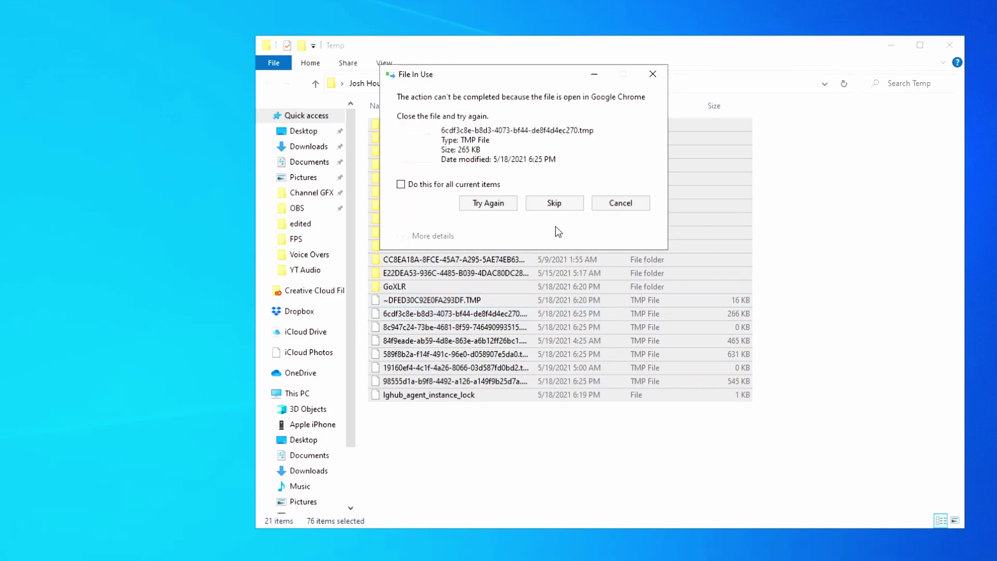
pyautogui.click(556, 206)
pyautogui.click(556, 203)
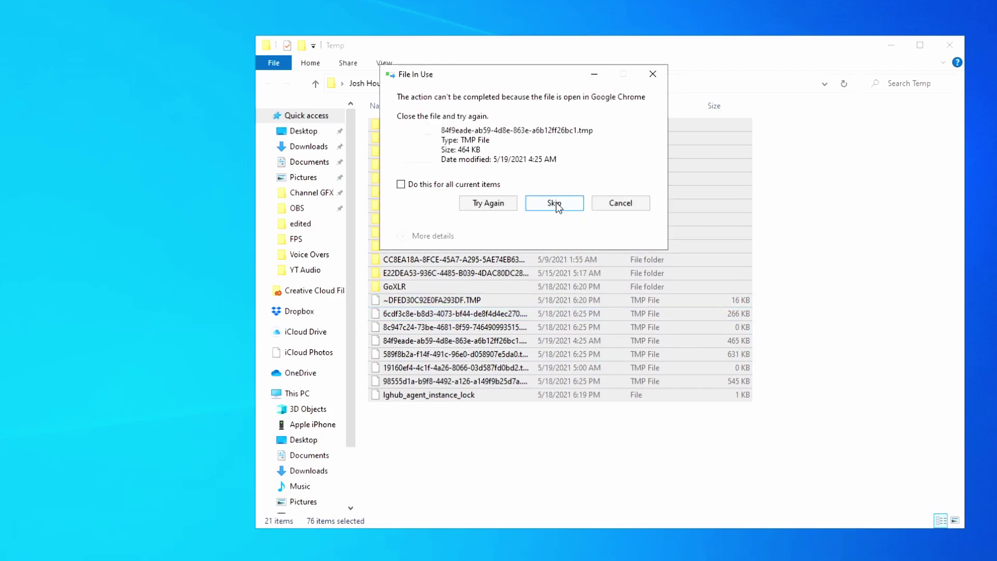
pyautogui.click(556, 204)
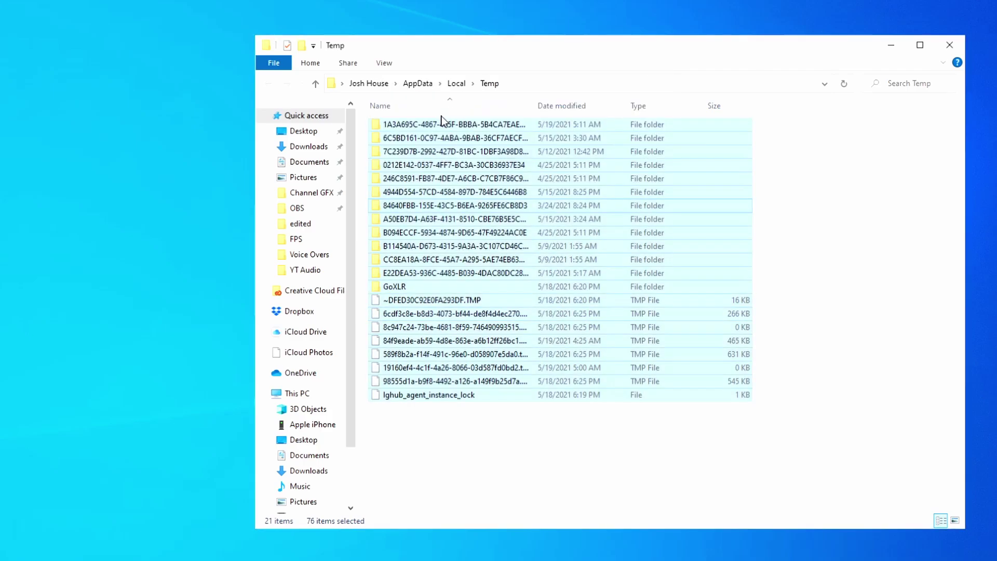
pyautogui.click(493, 345)
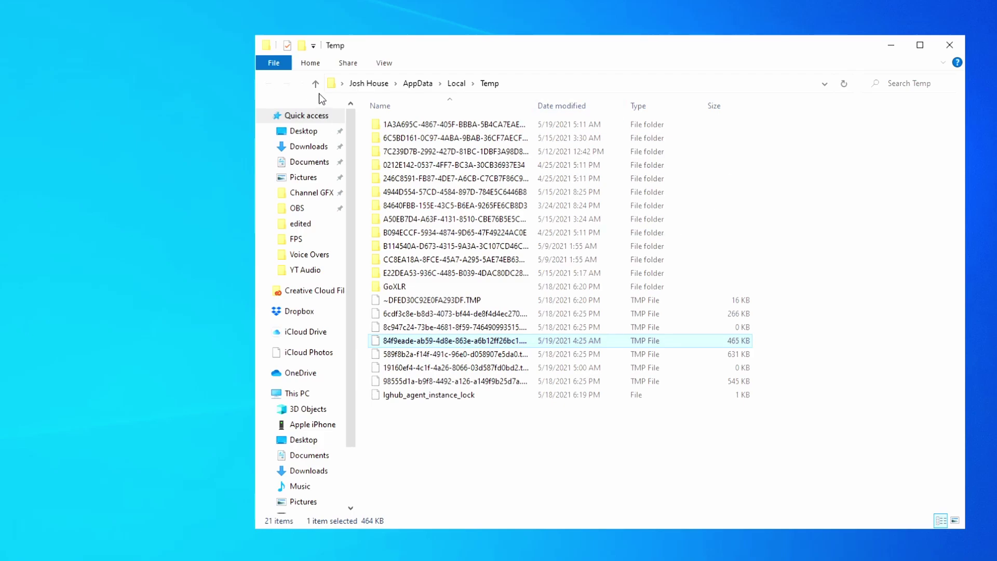
# Close the Temp folder, execute prefetch through the Run dialog and grant permission to access the Prefetch folder
pyautogui.click(948, 46)
pyautogui.press('super+r')
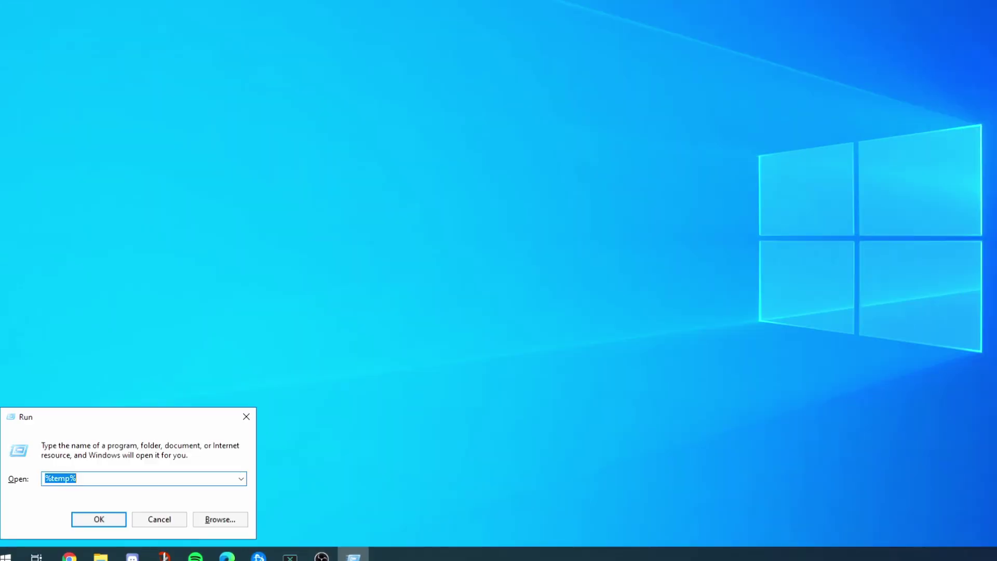
pyautogui.press('BackSpace')
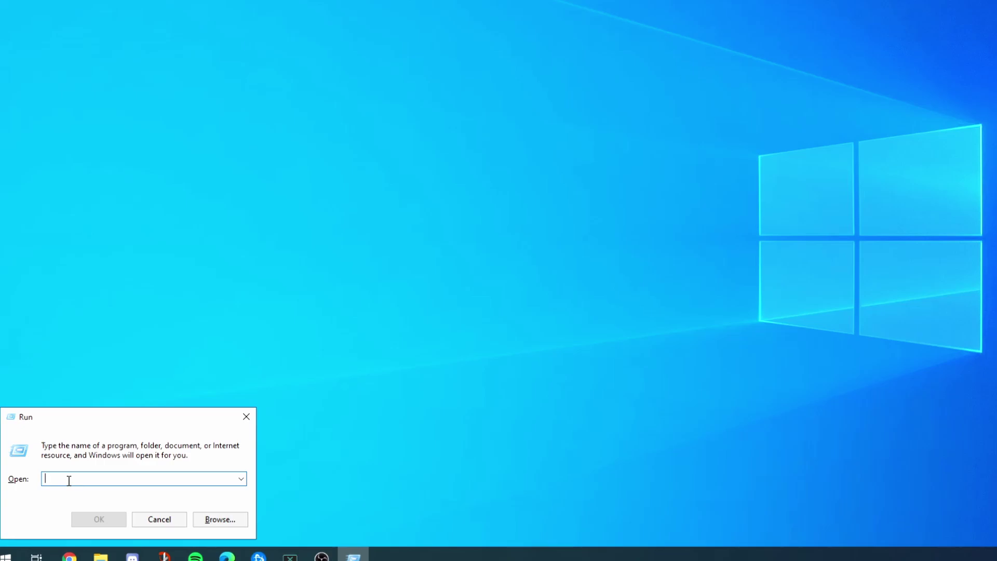
pyautogui.write('prefe')
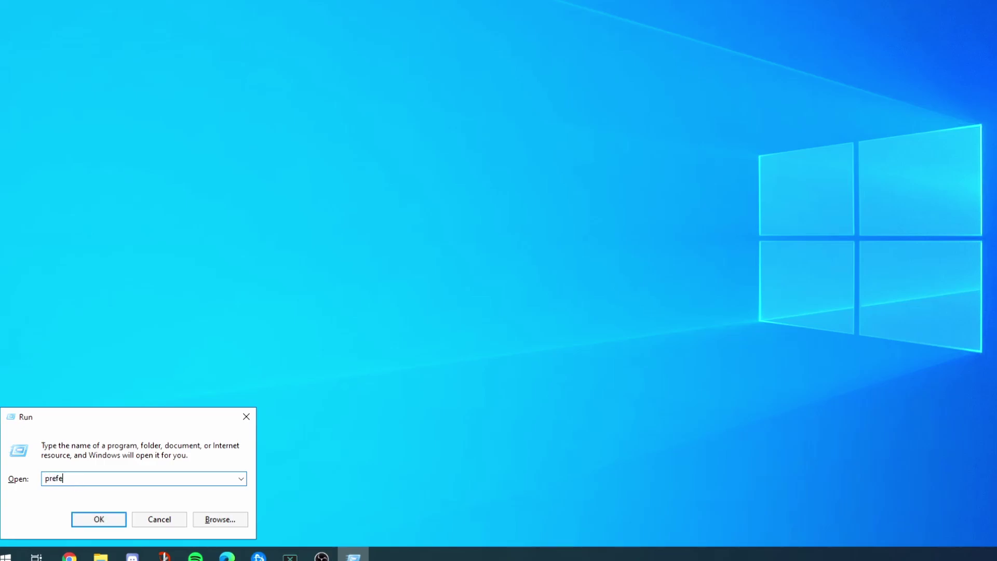
pyautogui.write('tch')
pyautogui.press('Return')
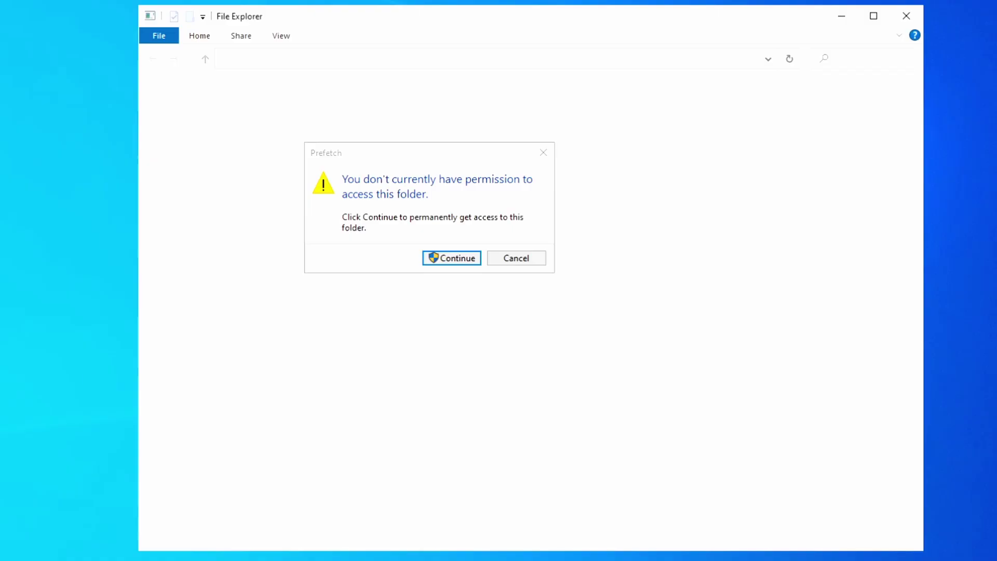
pyautogui.click(454, 258)
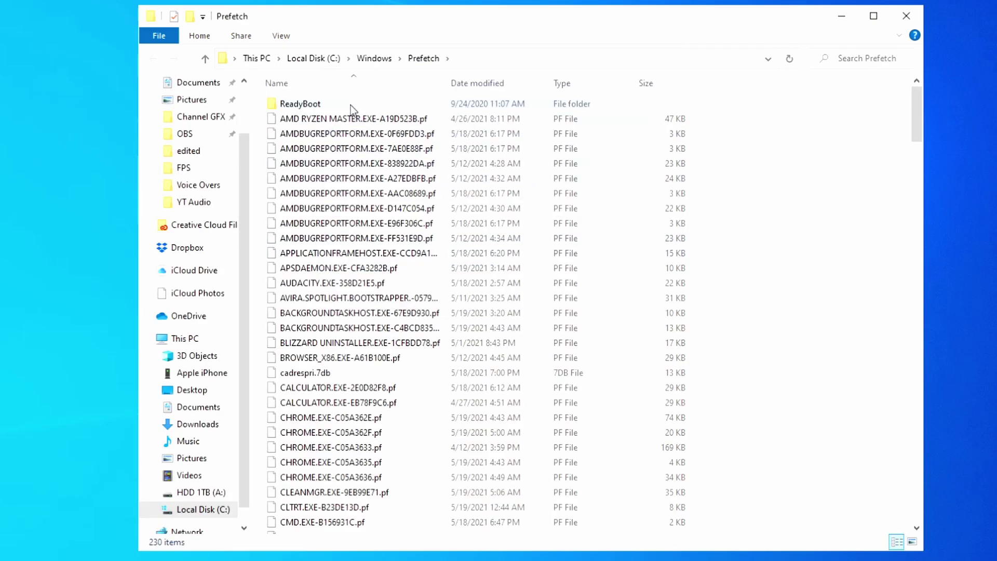
# Look through the Prefetch folder, delete all of its contents and skip the file that is in use
pyautogui.scroll(-6, 351, 335)
pyautogui.scroll(-20, 351, 335)
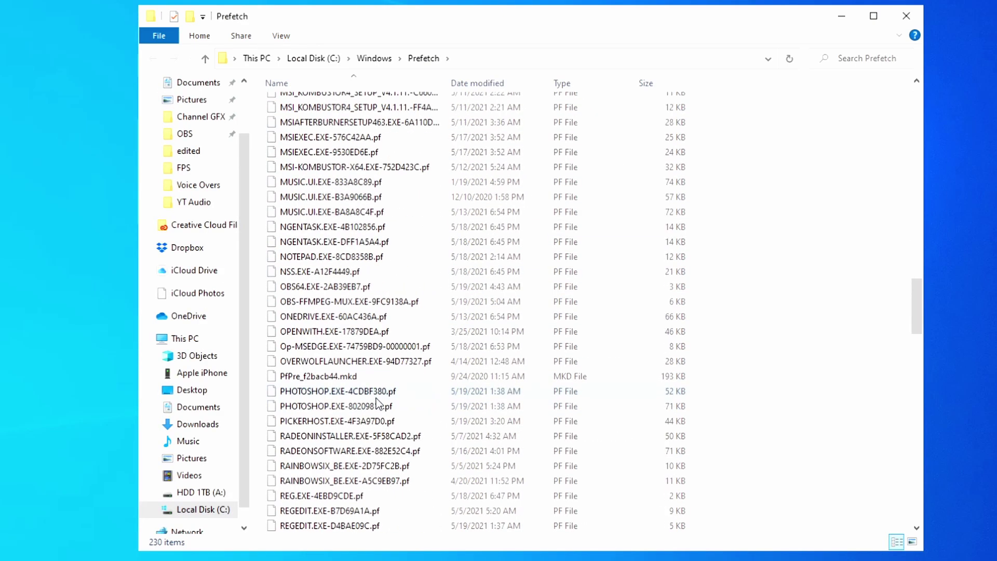
pyautogui.scroll(13, 376, 402)
pyautogui.scroll(20, 376, 402)
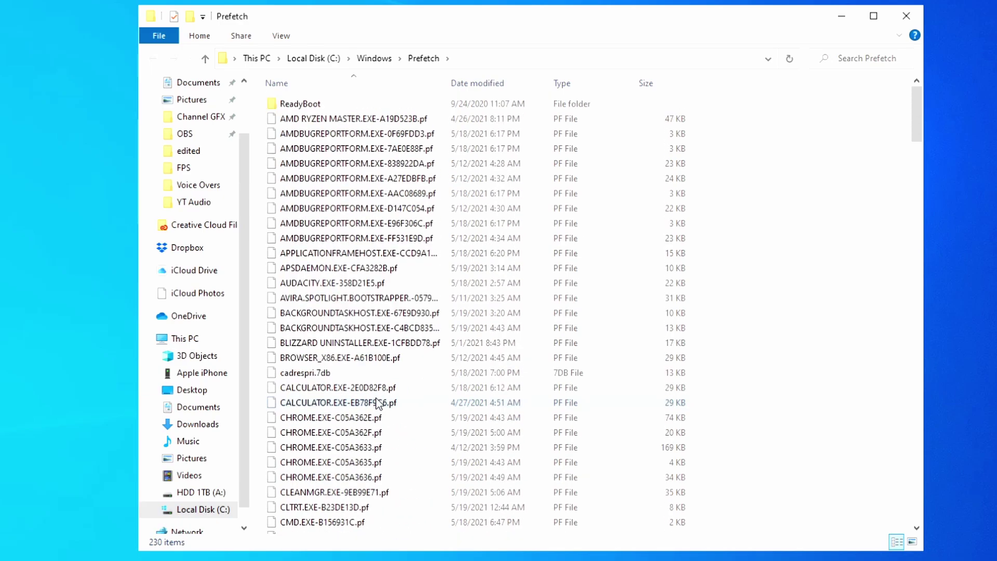
pyautogui.click(328, 102)
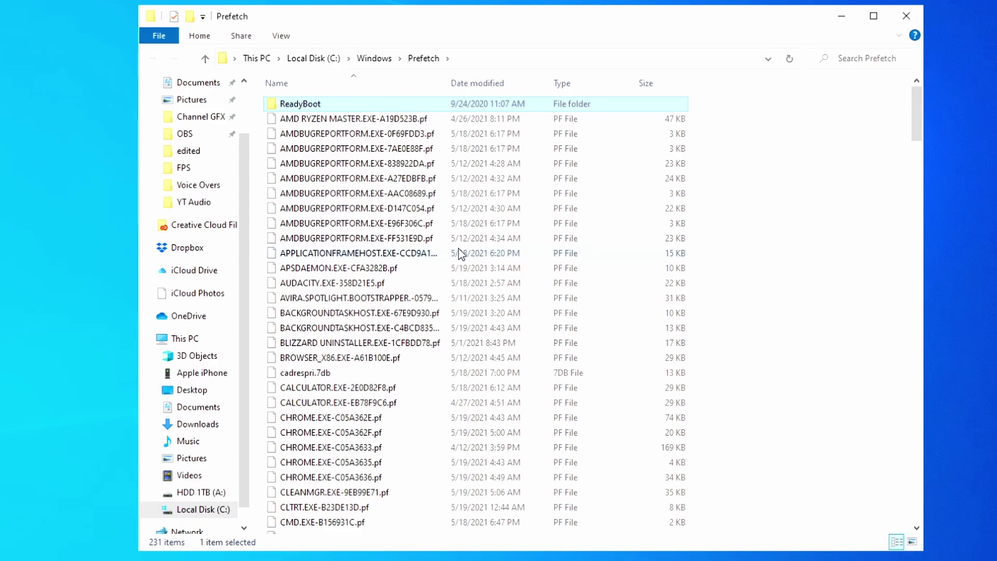
pyautogui.scroll(-20, 402, 375)
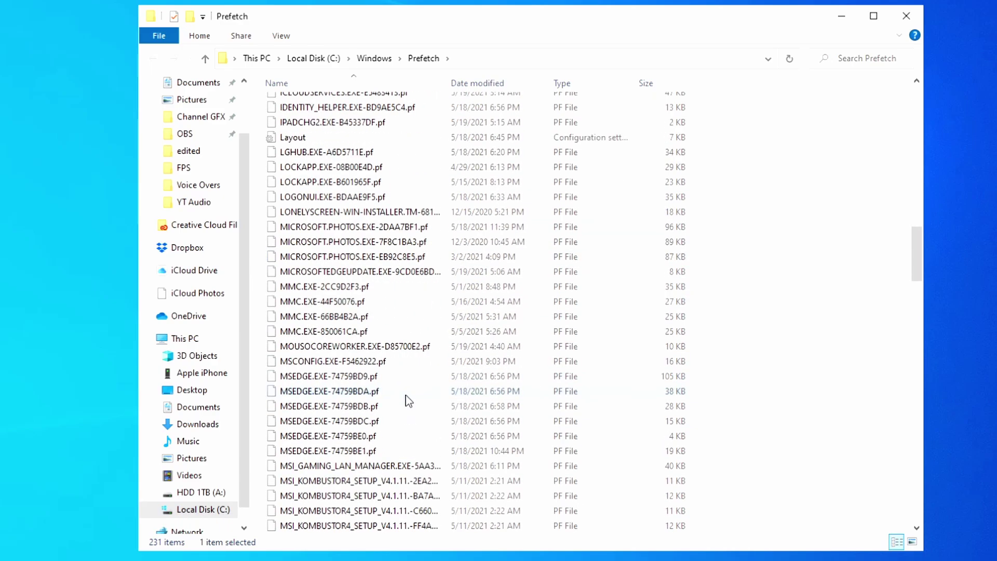
pyautogui.scroll(-20, 407, 395)
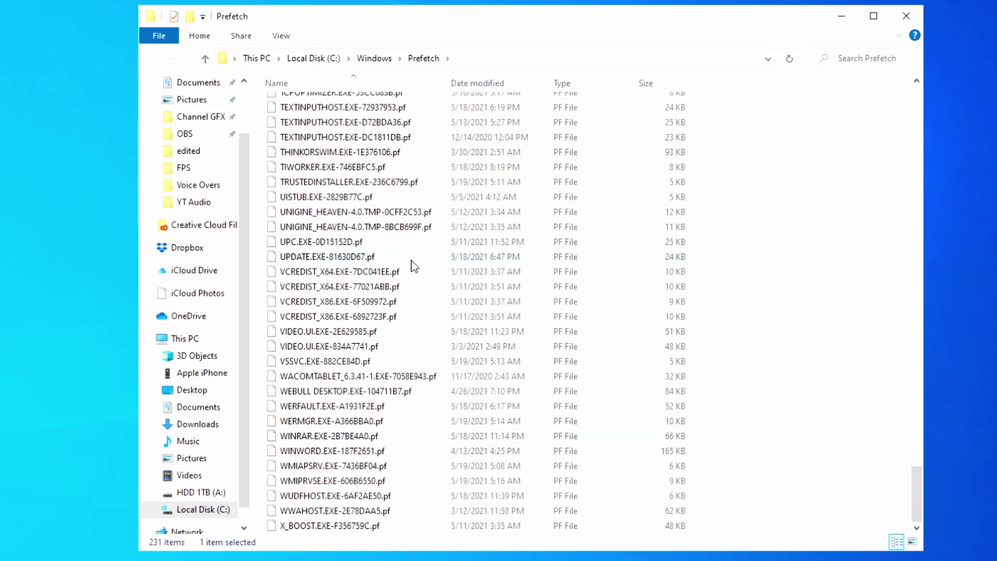
pyautogui.hotkey('ctrl', 'a')
pyautogui.rightClick(421, 355)
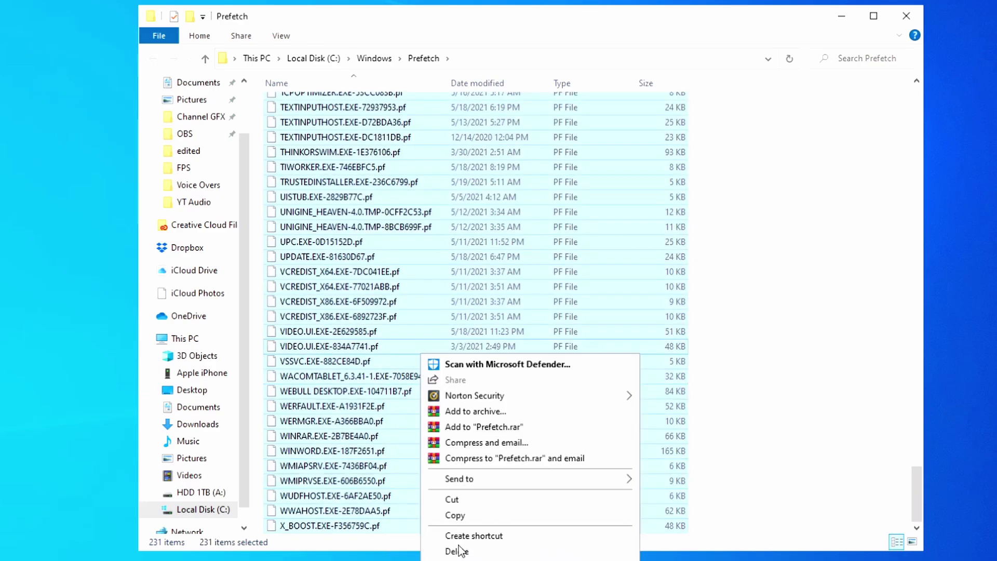
pyautogui.click(459, 550)
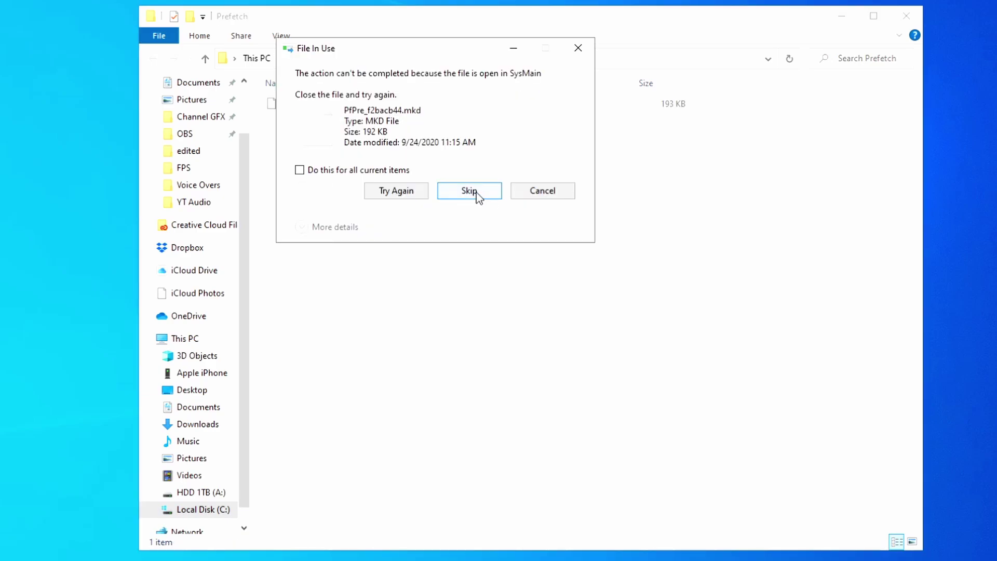
pyautogui.click(469, 191)
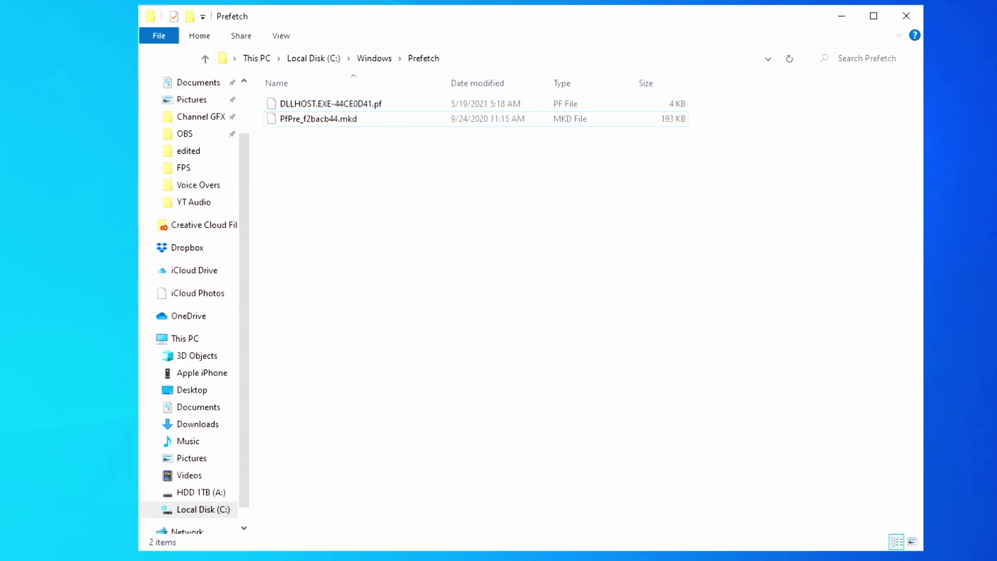
pyautogui.moveTo(499, 8); pyautogui.dragTo(327, 534)
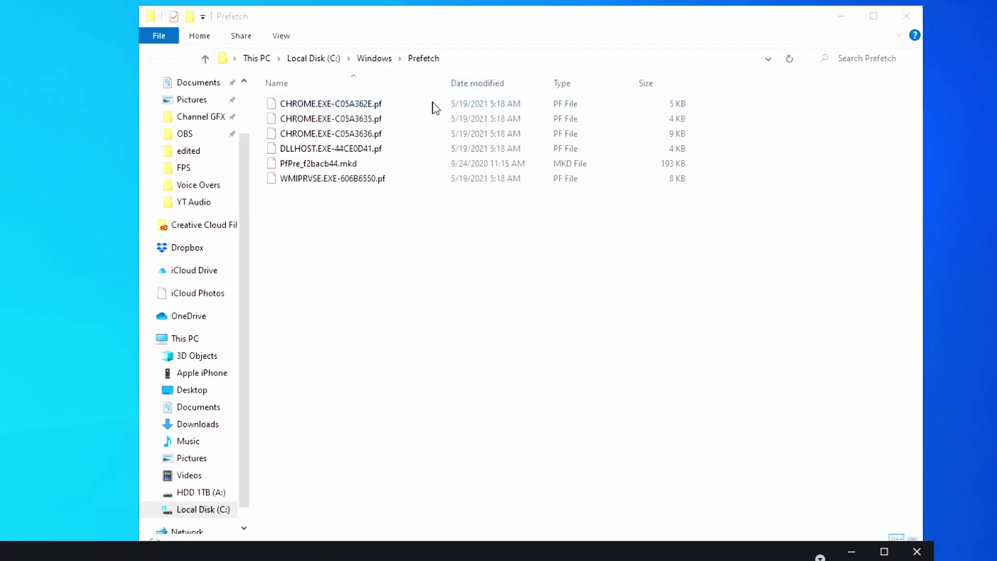
pyautogui.click(851, 552)
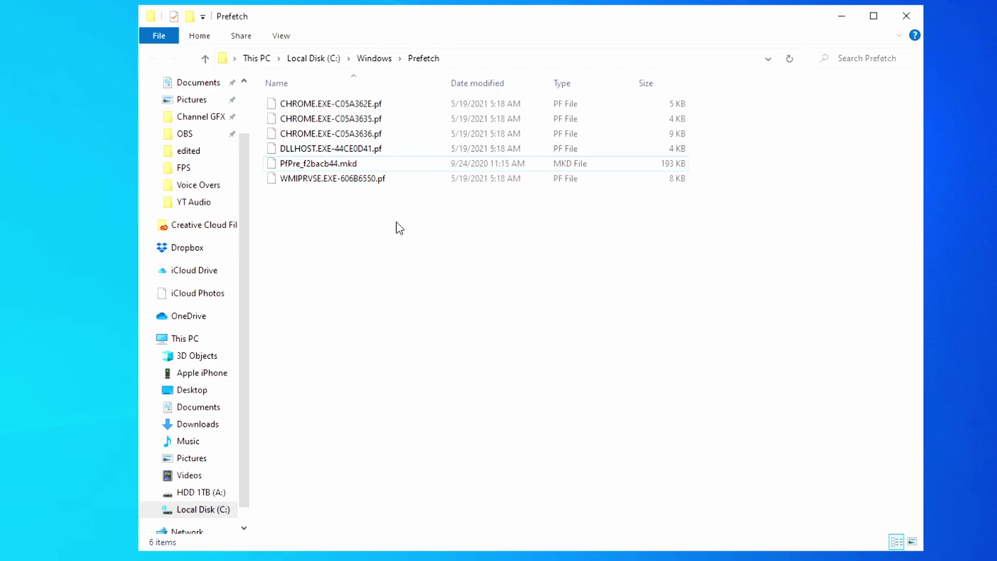
pyautogui.moveTo(397, 225); pyautogui.dragTo(266, 96)
pyautogui.click(373, 277)
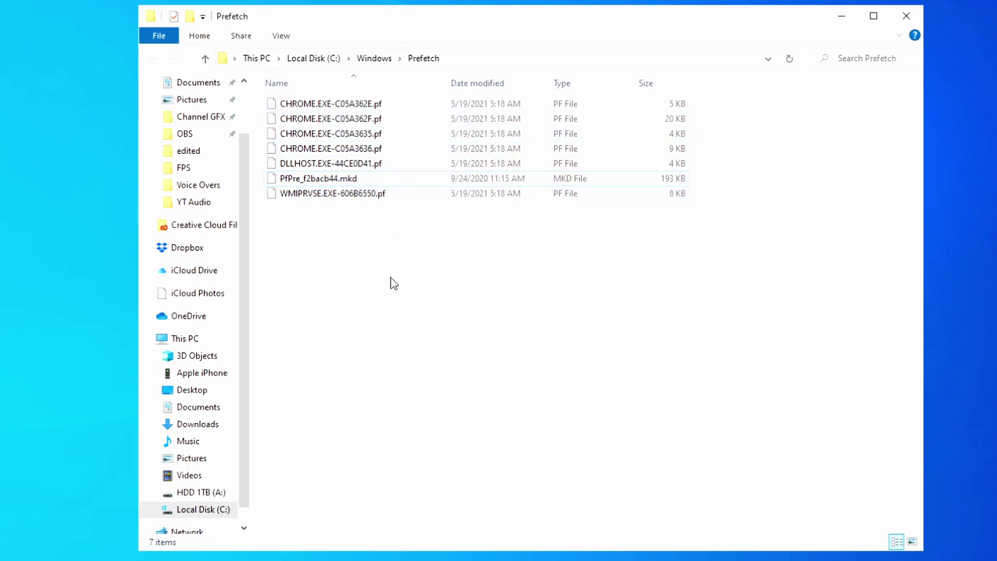
pyautogui.moveTo(396, 266); pyautogui.dragTo(392, 108)
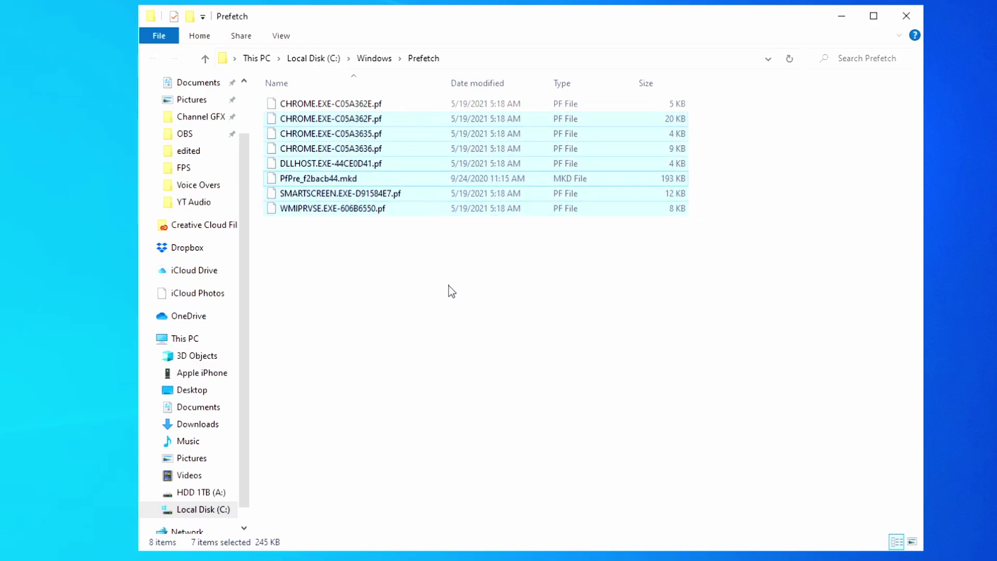
pyautogui.moveTo(431, 285); pyautogui.dragTo(406, 91)
pyautogui.click(420, 350)
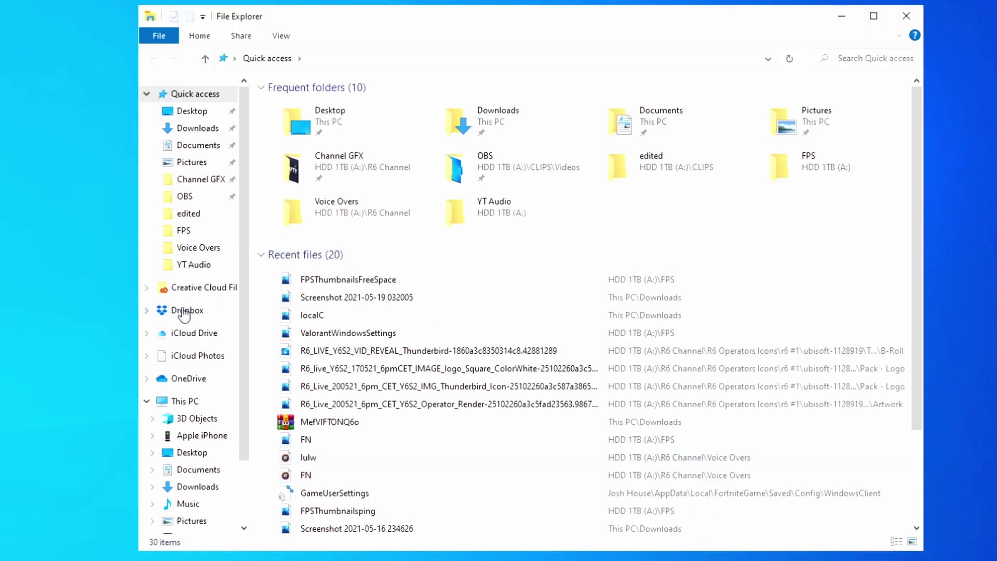
# Go to This PC and open the properties of Local Disk (C:), placing the dialog over the drive list
pyautogui.click(185, 402)
pyautogui.moveTo(138, 402); pyautogui.dragTo(0, 401)
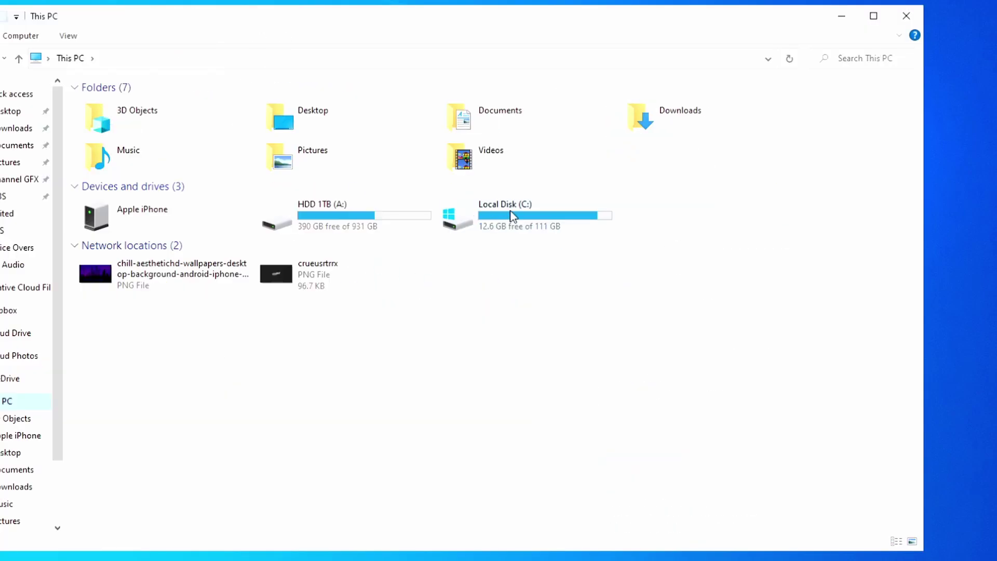
pyautogui.click(532, 222)
pyautogui.rightClick(541, 210)
pyautogui.click(606, 495)
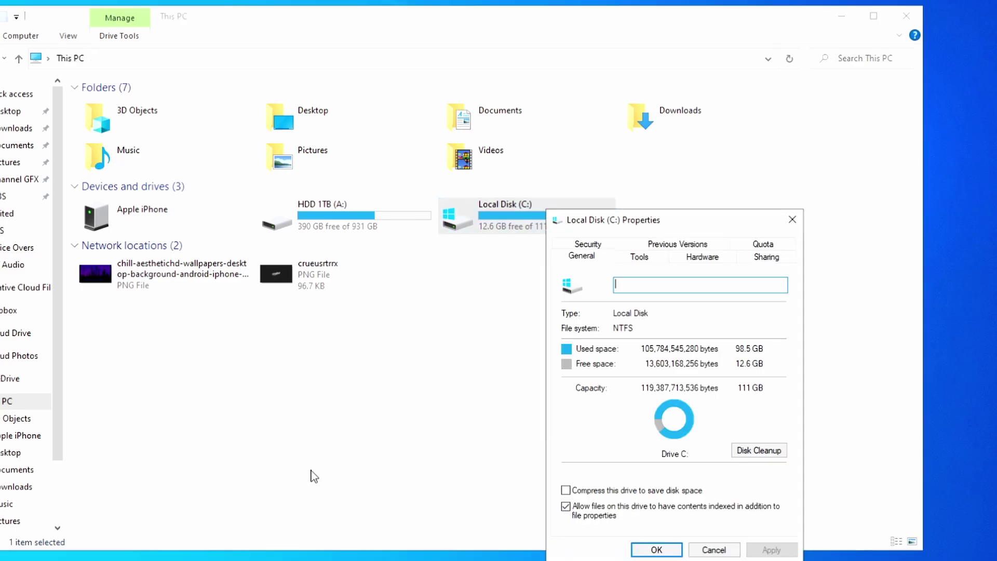
pyautogui.moveTo(356, 193); pyautogui.dragTo(379, 150)
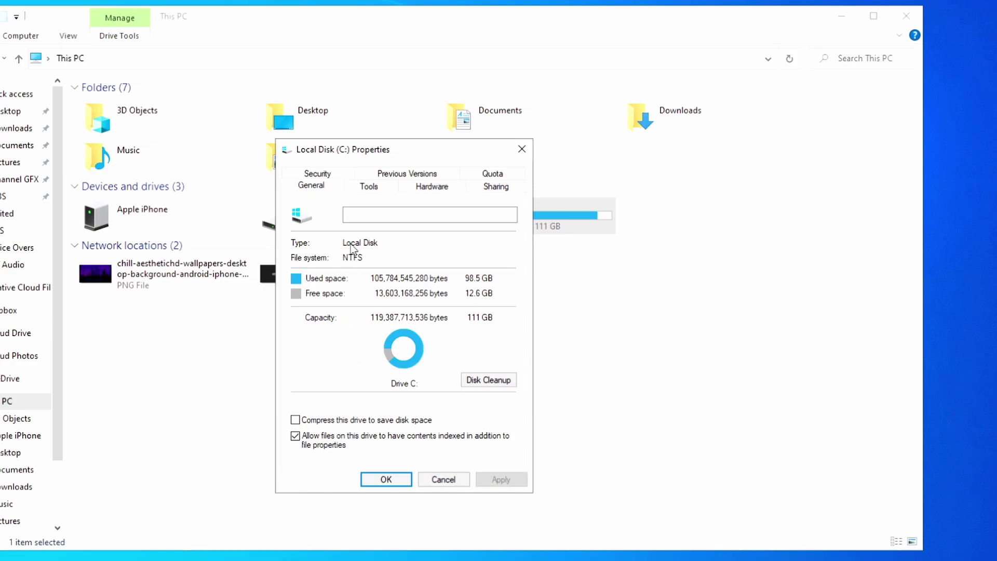
# Open Optimize Drives from the drive's tools and start optimizing HDD 1TB (A:)
pyautogui.click(368, 186)
pyautogui.click(315, 186)
pyautogui.click(374, 188)
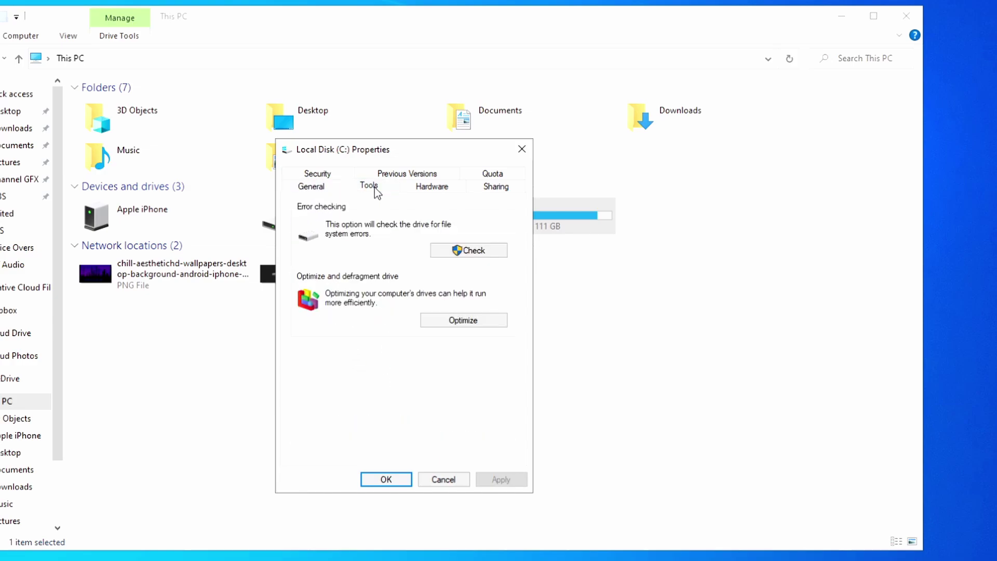
pyautogui.click(445, 322)
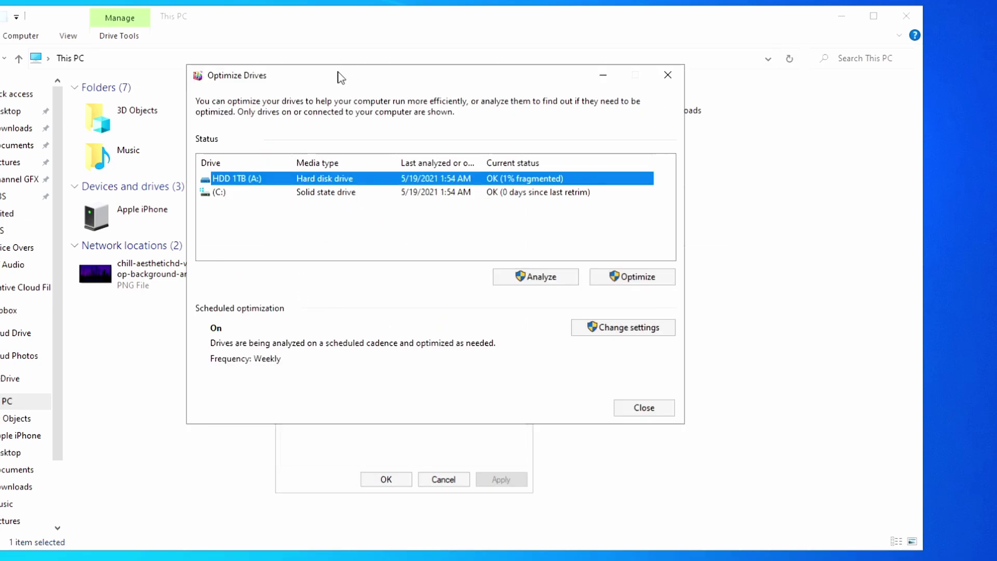
pyautogui.moveTo(338, 78); pyautogui.dragTo(323, 114)
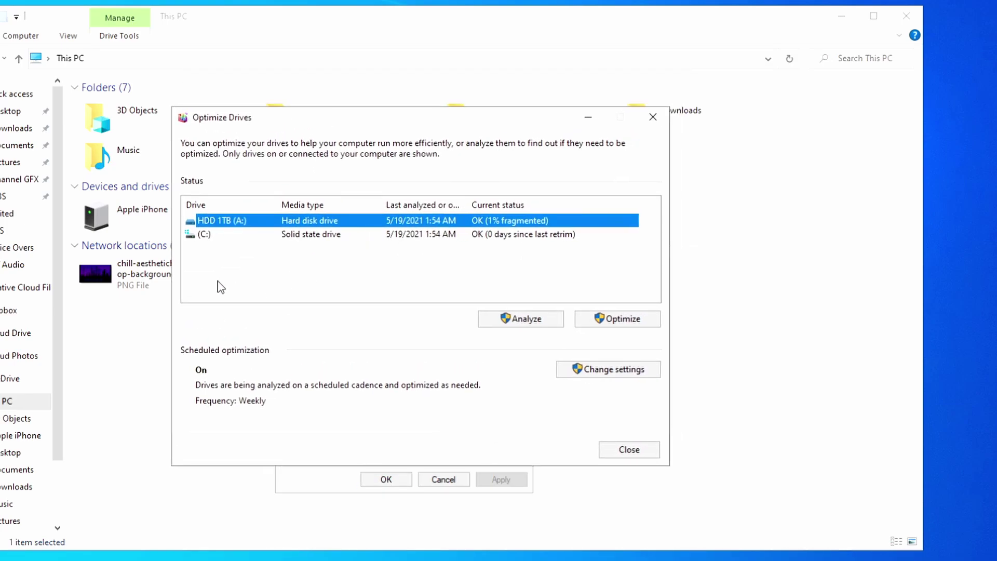
pyautogui.click(613, 319)
pyautogui.click(618, 316)
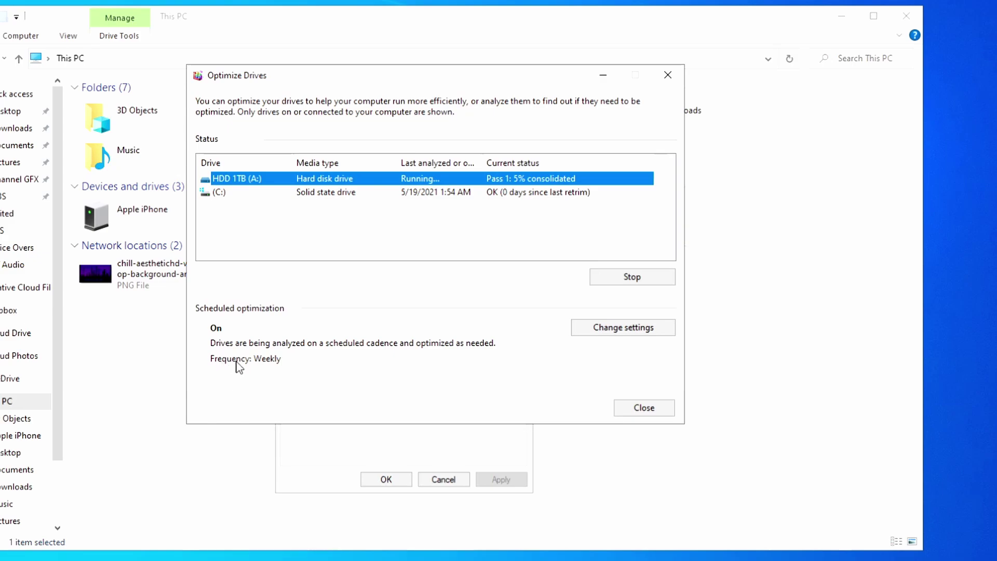
# Review the frequency choices of the optimization schedule, select all drives for regular optimization and confirm the settings
pyautogui.click(595, 328)
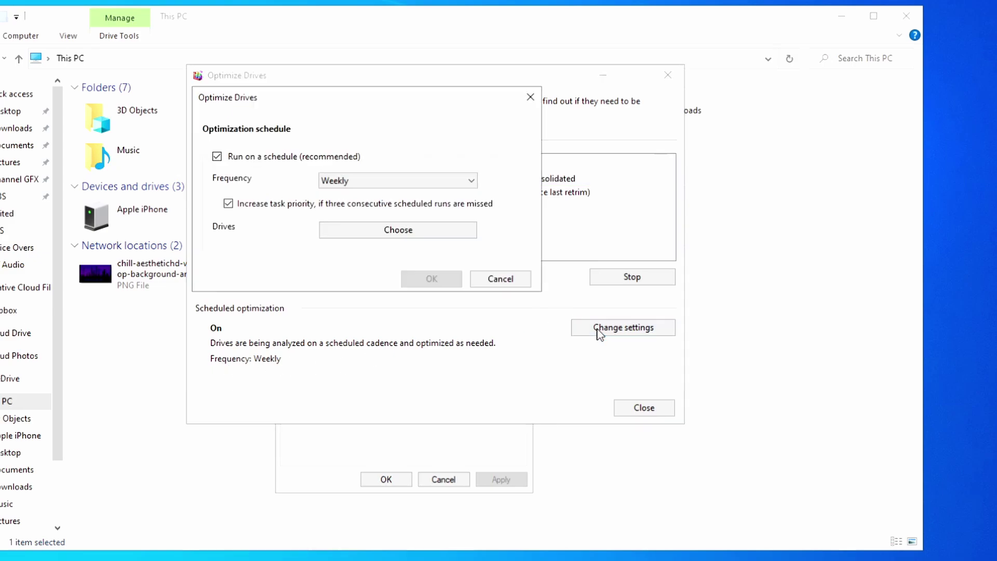
pyautogui.click(370, 182)
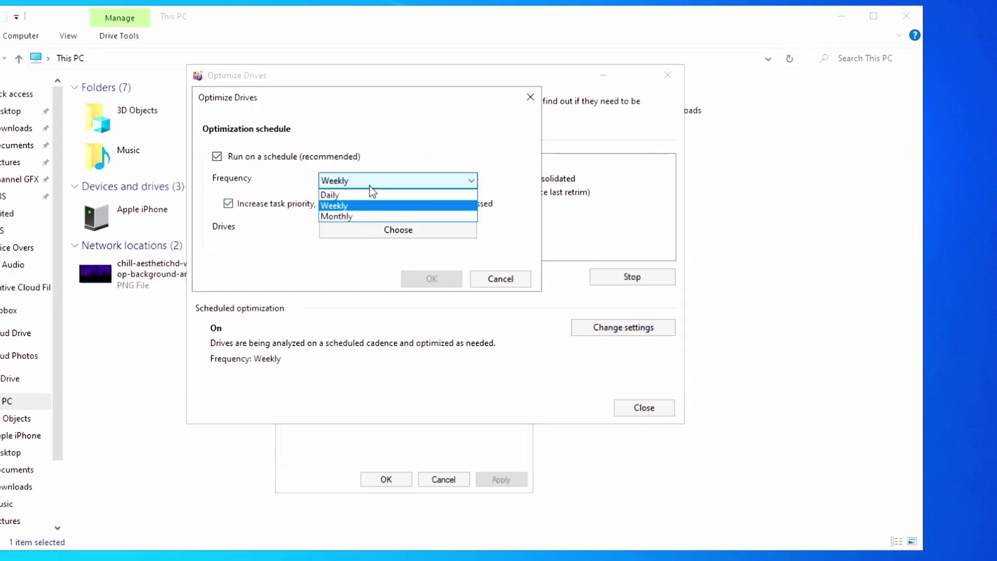
pyautogui.click(307, 259)
pyautogui.click(388, 233)
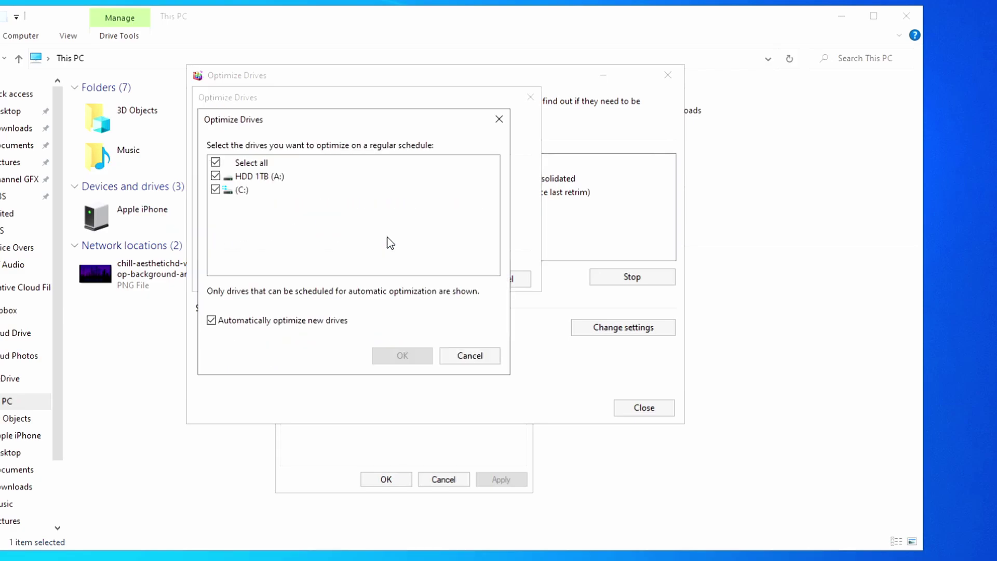
pyautogui.click(216, 162)
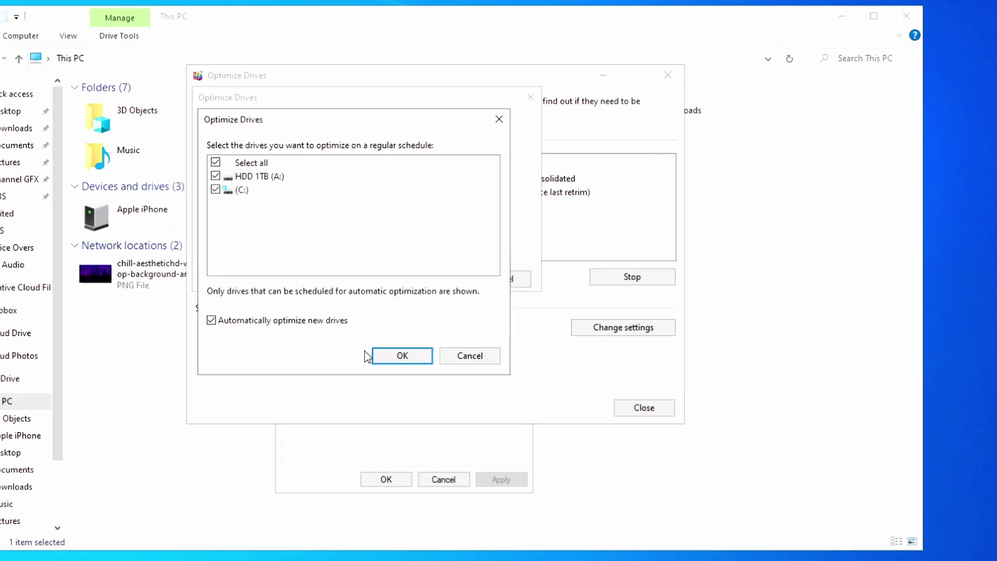
pyautogui.click(400, 356)
pyautogui.click(437, 285)
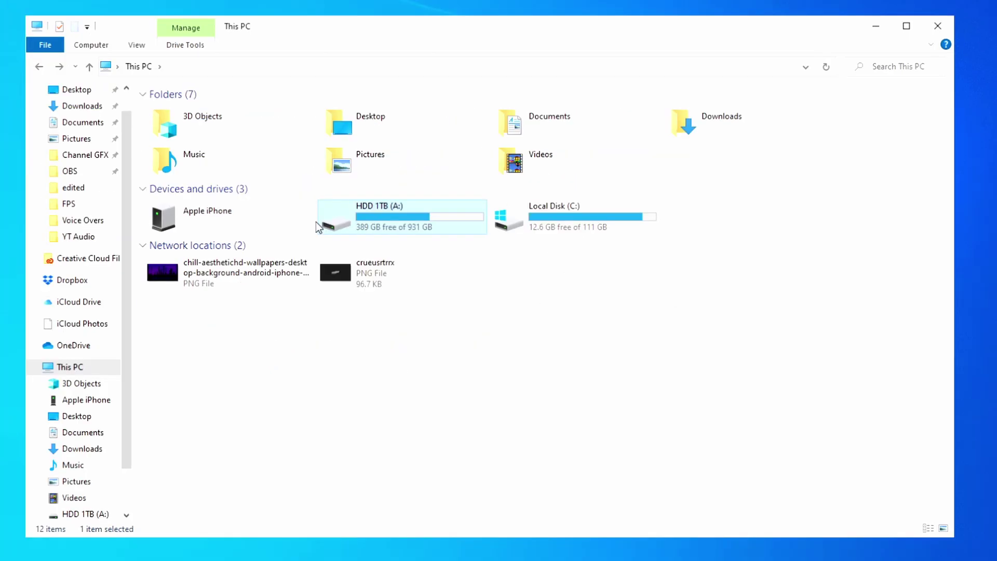
# Open the steam folder on HDD 1TB (A:), check the size of the steamapps folder in its properties and close them
pyautogui.doubleClick(486, 216)
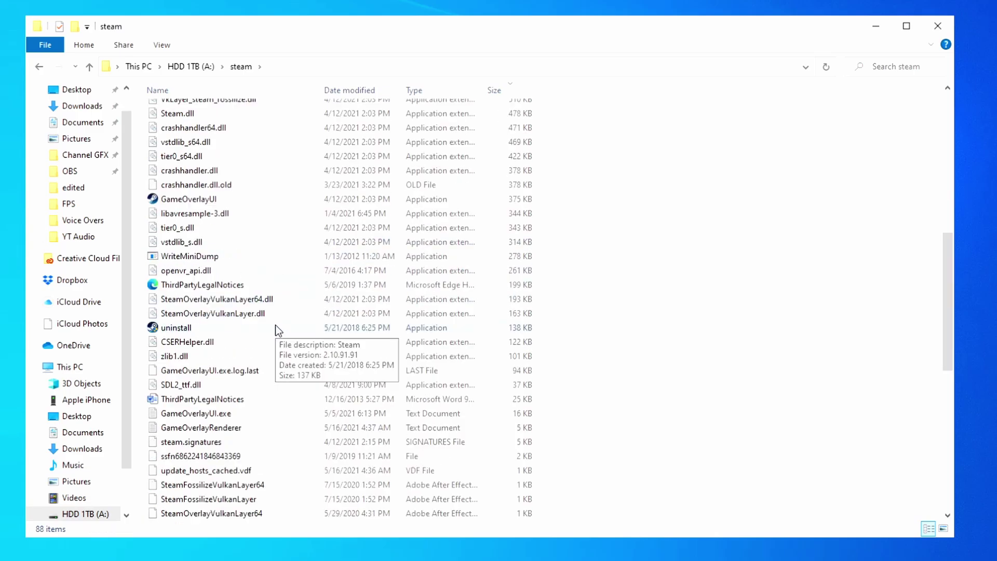
pyautogui.scroll(-8, 275, 327)
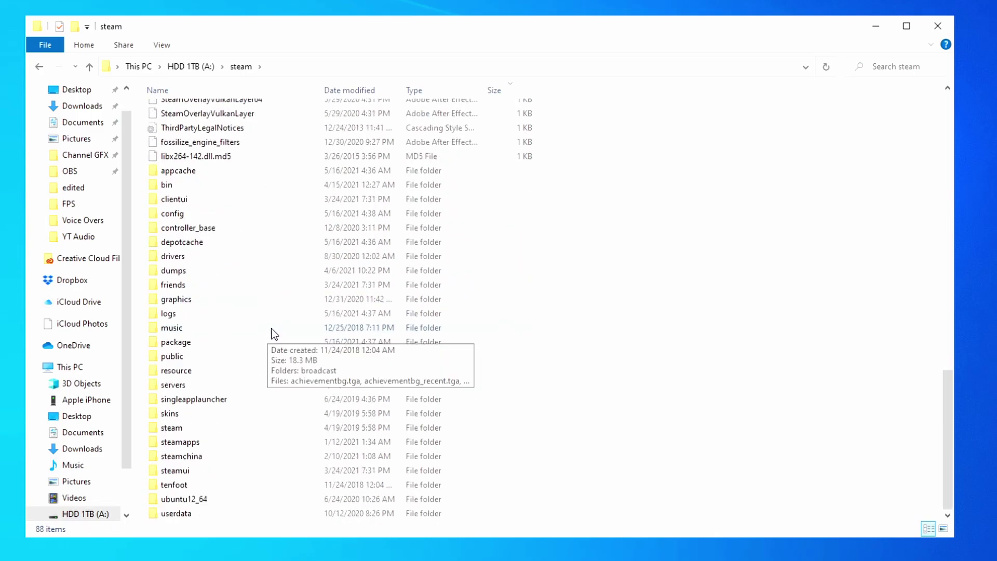
pyautogui.rightClick(198, 445)
pyautogui.click(239, 436)
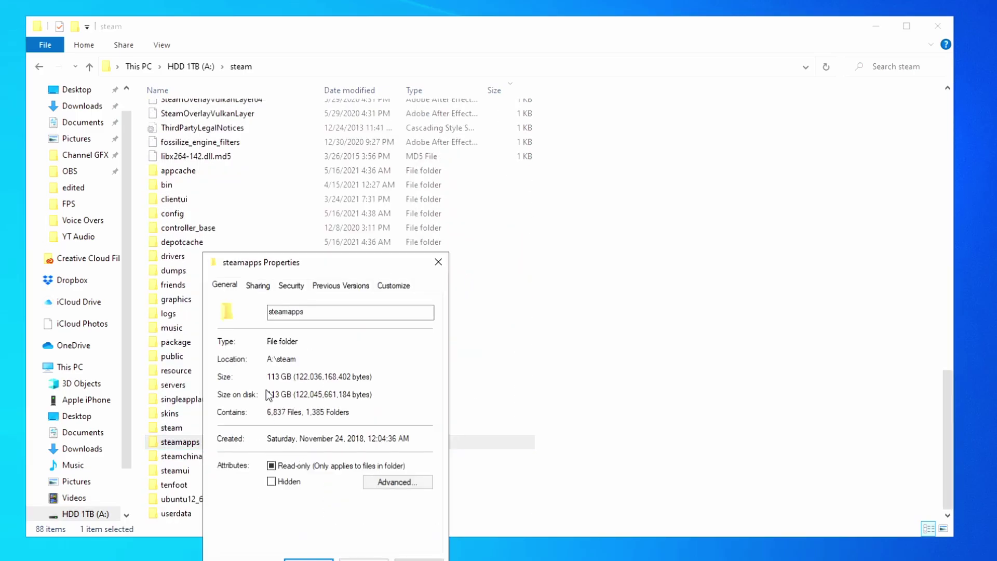
pyautogui.moveTo(269, 377); pyautogui.dragTo(294, 378)
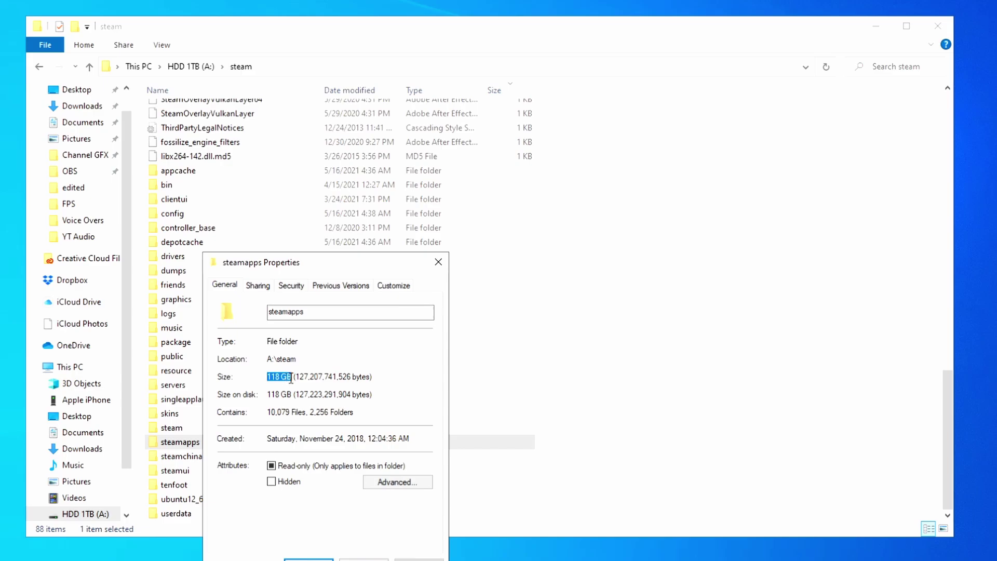
pyautogui.click(293, 379)
pyautogui.click(309, 560)
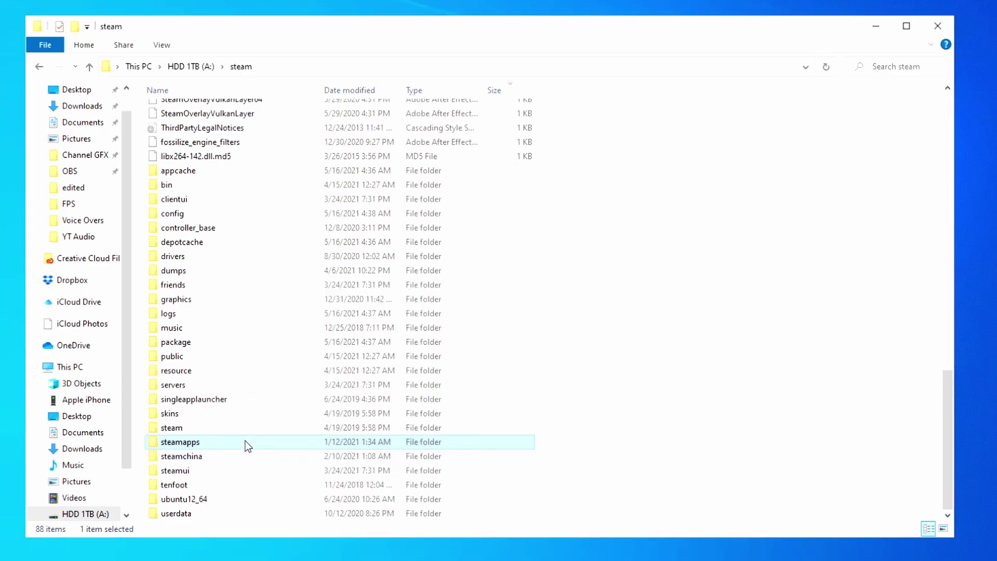
# Open the steamapps folder and go into its common subfolder, where the installed games are stored
pyautogui.doubleClick(245, 442)
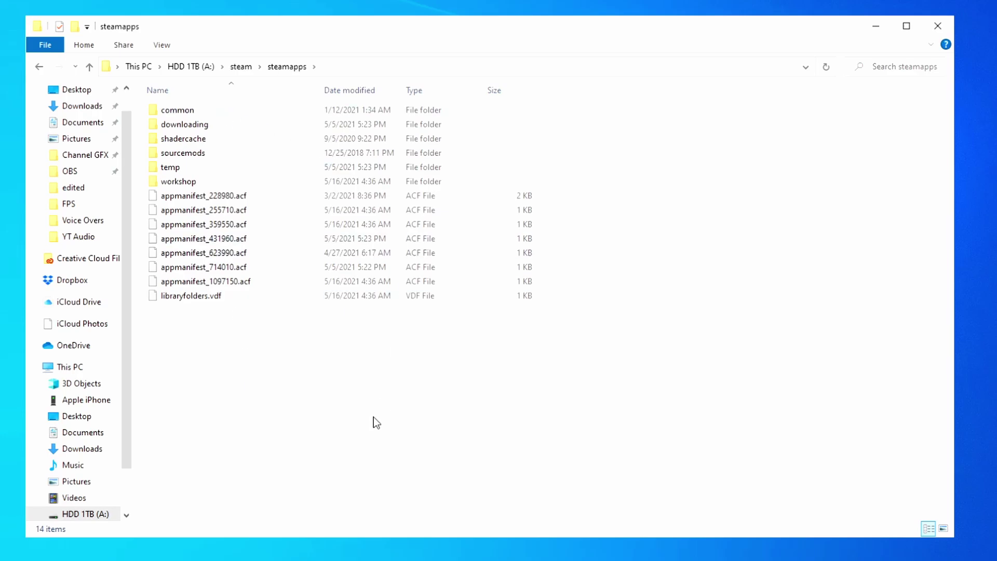
pyautogui.click(39, 66)
pyautogui.doubleClick(191, 517)
pyautogui.doubleClick(204, 114)
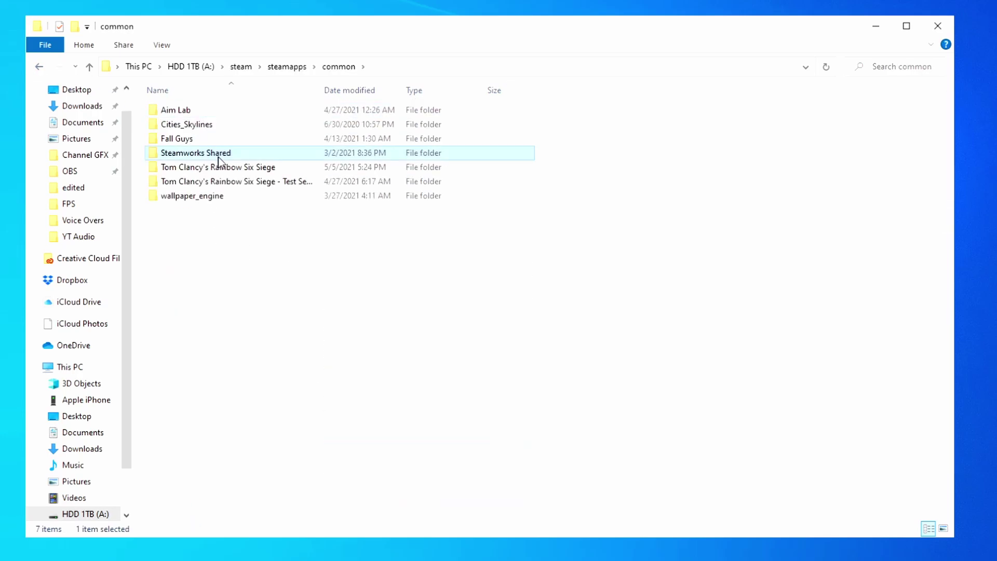
# Check the size of the Tom Clancy's Rainbow Six Siege folder in its properties and close them
pyautogui.click(250, 167)
pyautogui.rightClick(254, 170)
pyautogui.click(311, 498)
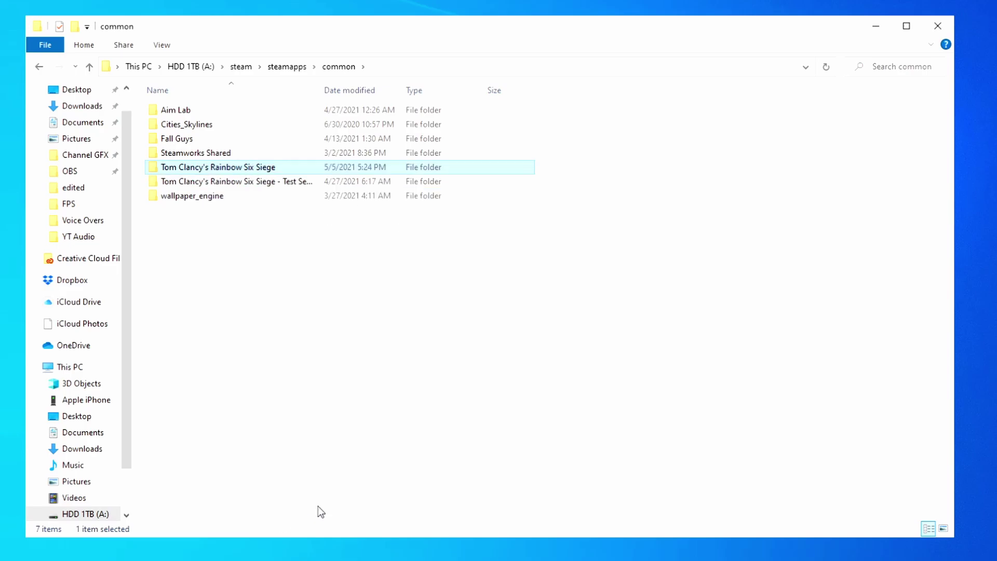
pyautogui.moveTo(328, 299); pyautogui.dragTo(366, 291)
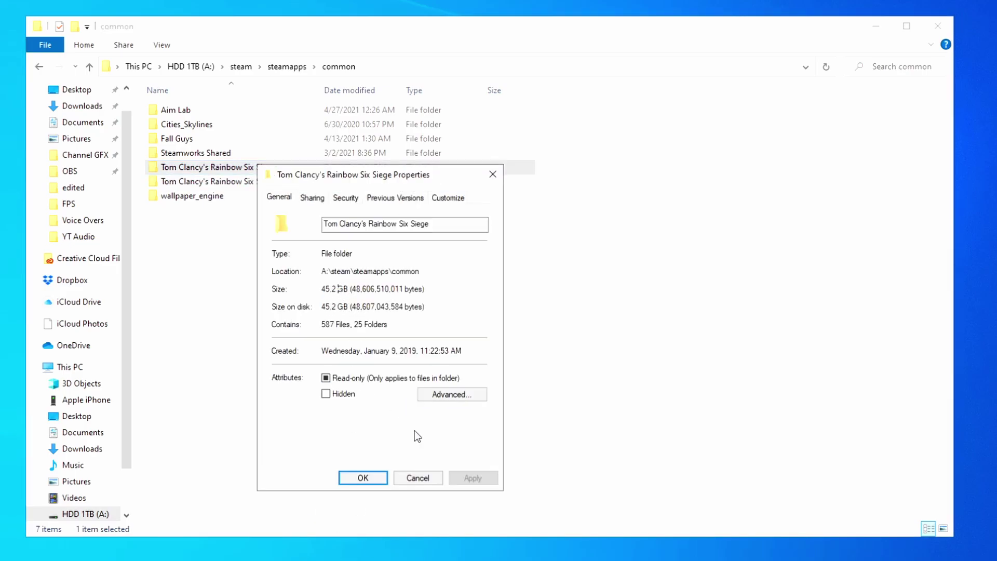
pyautogui.click(418, 477)
pyautogui.rightClick(216, 170)
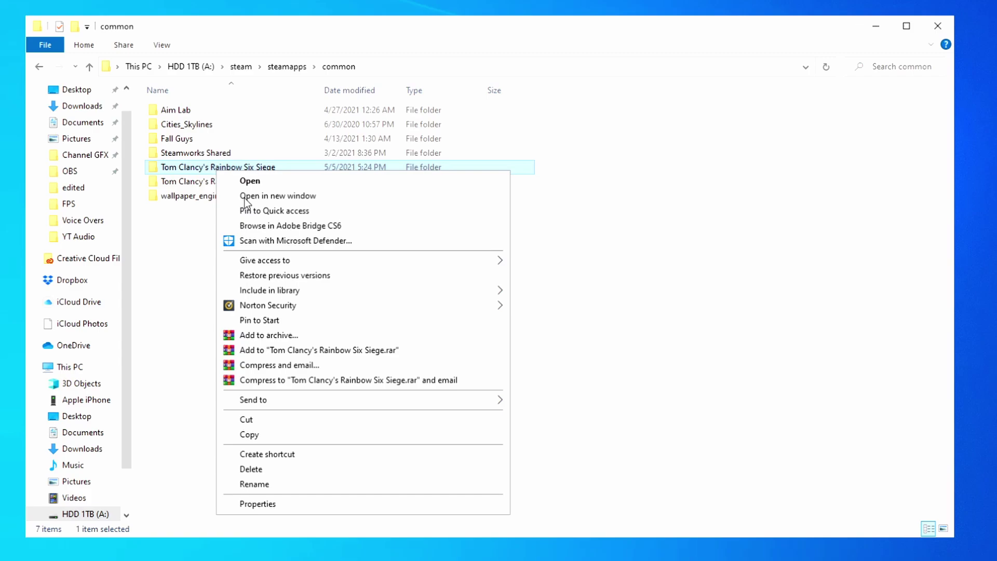
pyautogui.click(186, 331)
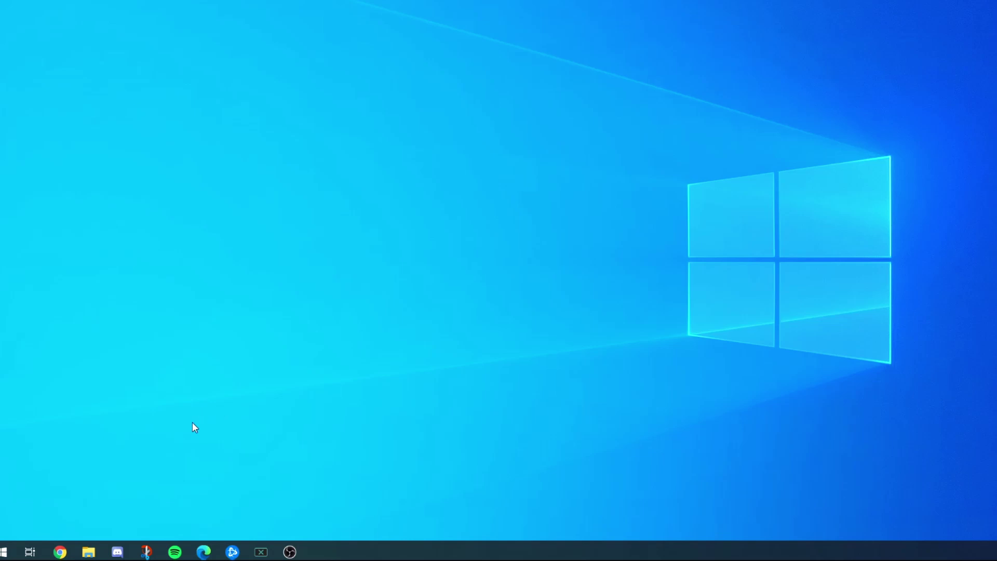
# Search Windows for the Recycle Bin and open it
pyautogui.click(5, 553)
pyautogui.write('rec')
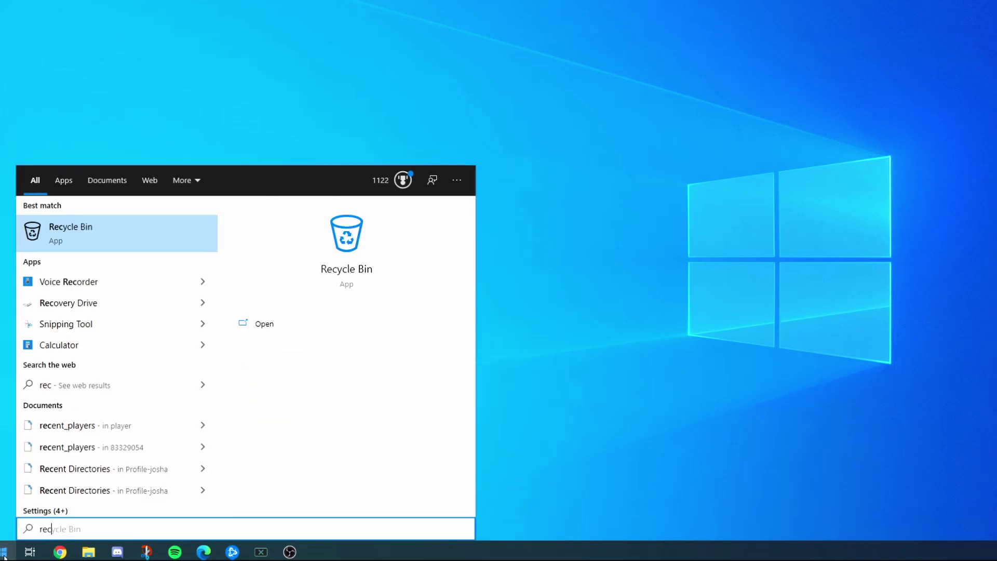
pyautogui.write('yt')
pyautogui.press('BackSpace')
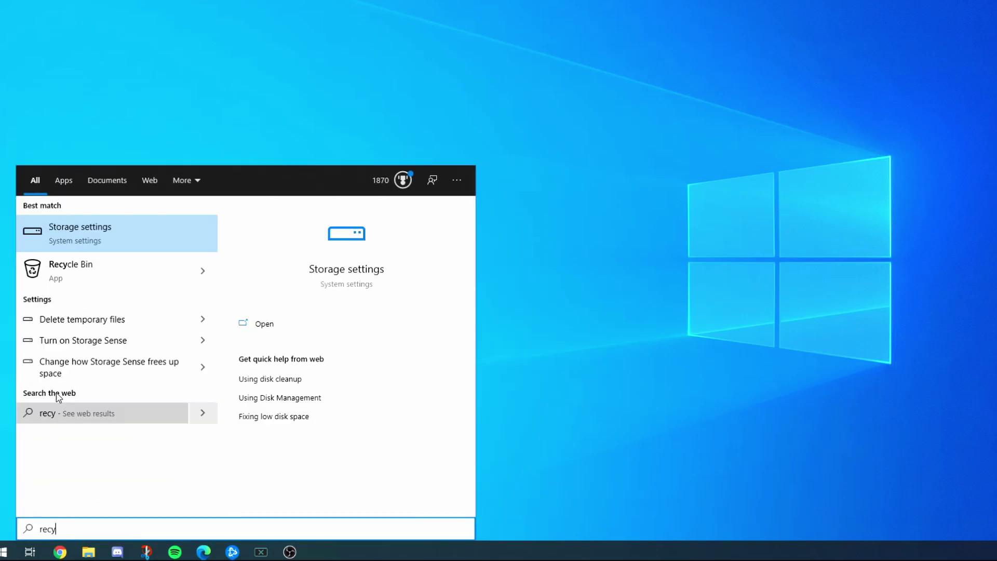
pyautogui.click(117, 265)
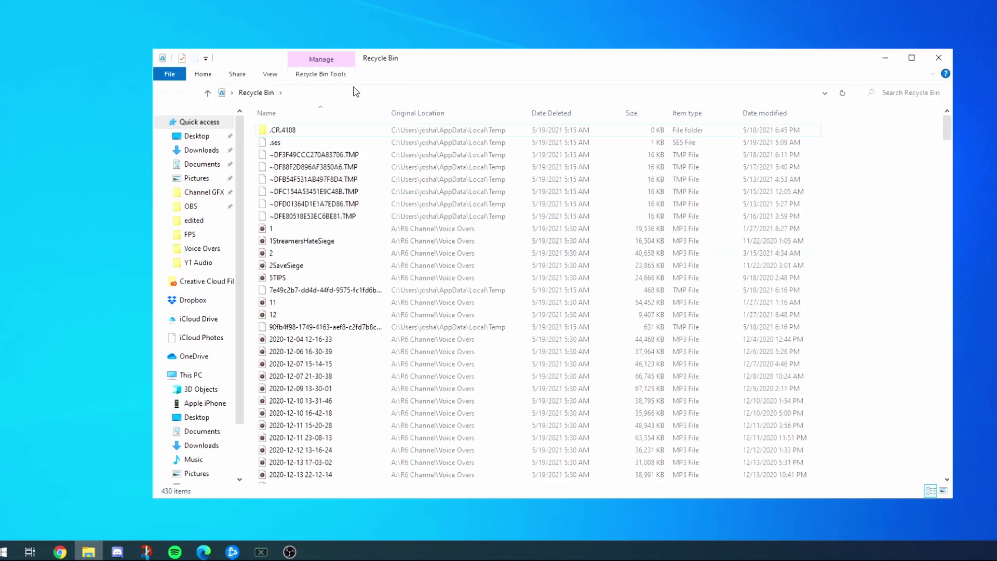
# Empty the Recycle Bin and confirm permanent deletion of all its items
pyautogui.click(334, 75)
pyautogui.click(174, 101)
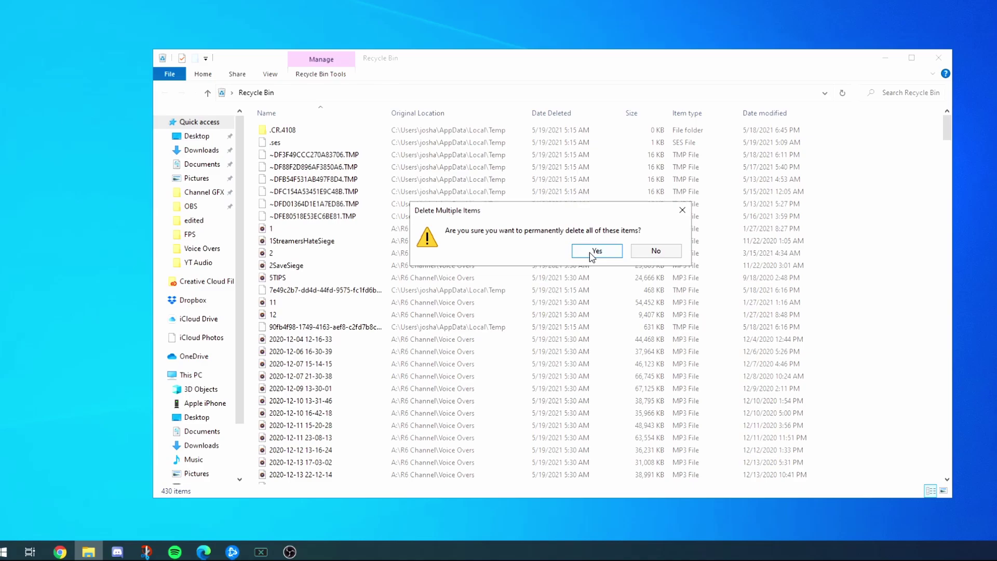
pyautogui.click(596, 252)
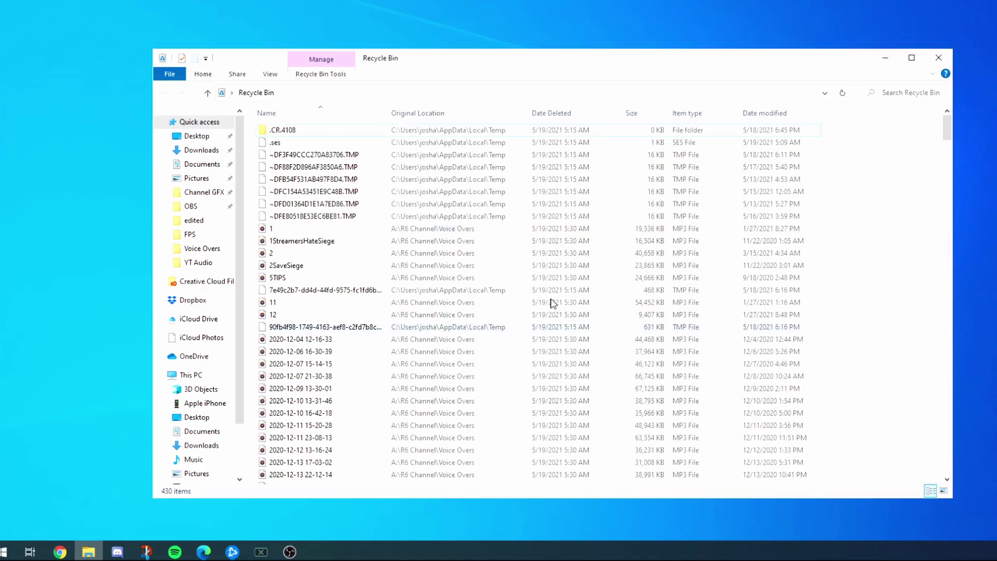
pyautogui.scroll(-20, 708, 268)
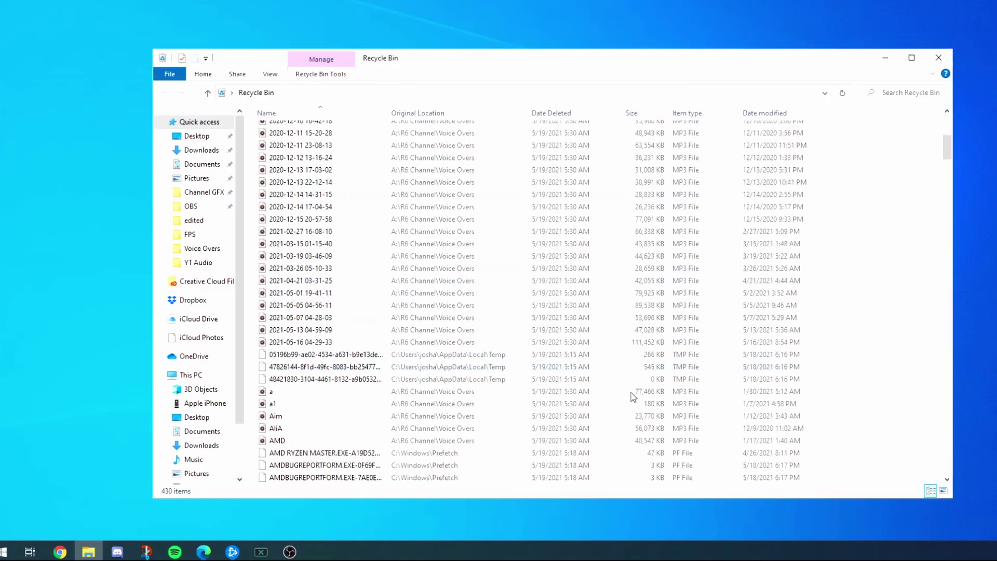
pyautogui.scroll(-10, 706, 348)
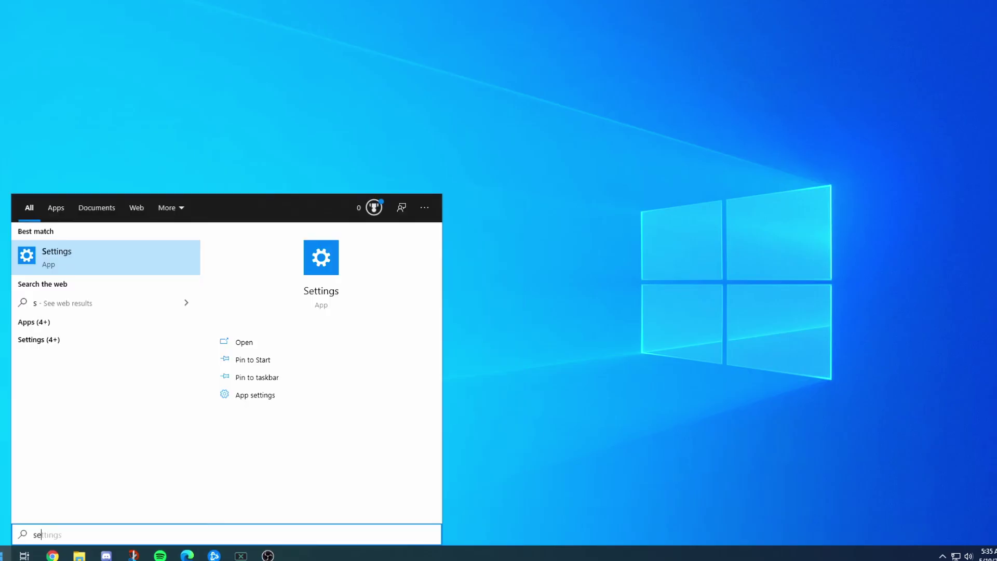
# Open Windows Settings, go to the System storage page and open the Storage Sense configuration
pyautogui.write('ett')
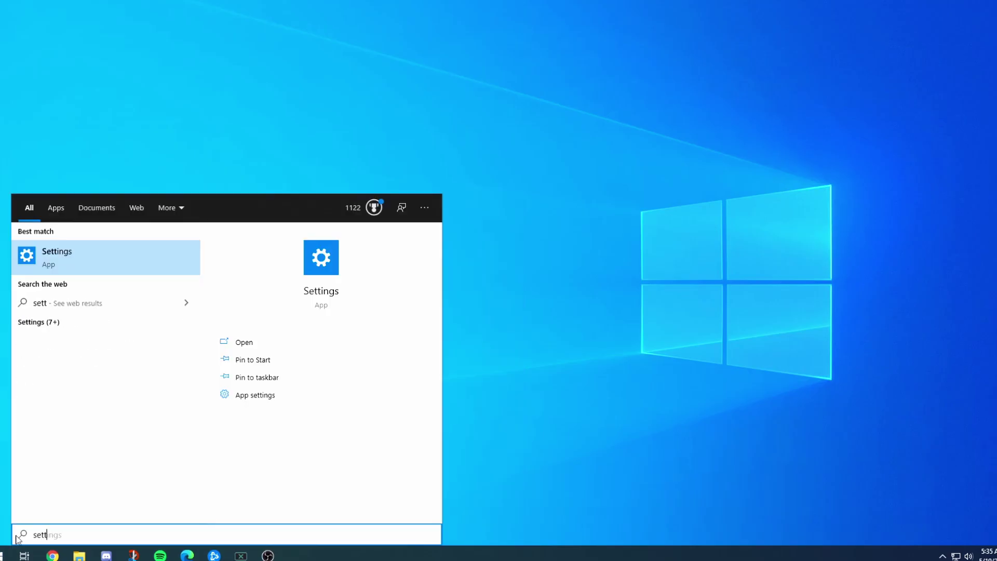
pyautogui.click(114, 258)
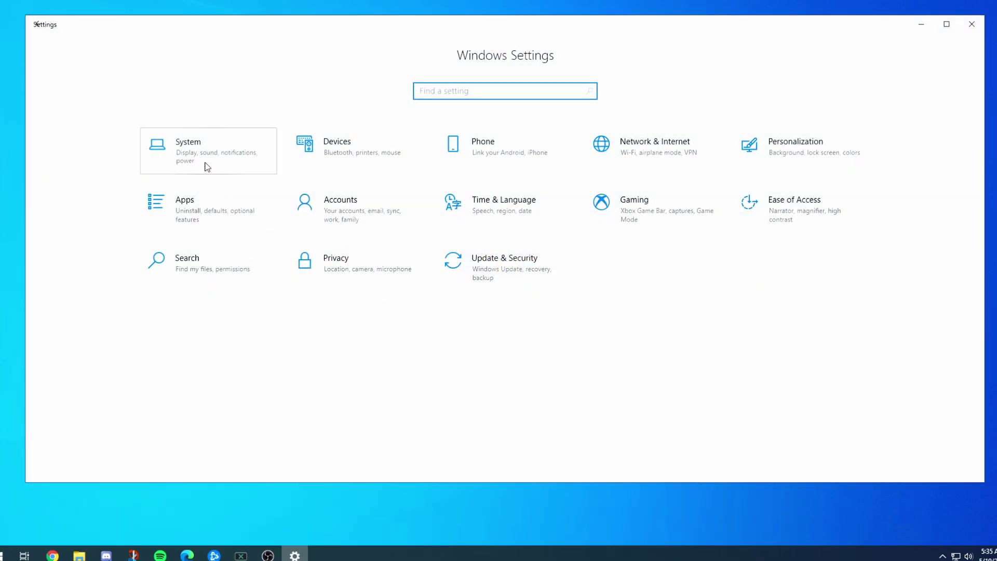
pyautogui.click(205, 166)
pyautogui.click(105, 274)
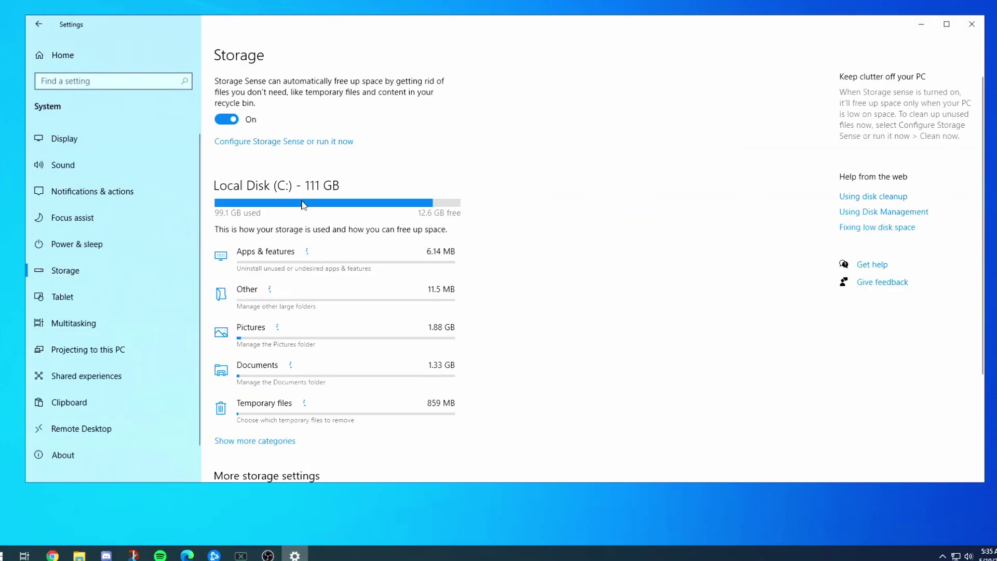
pyautogui.click(301, 142)
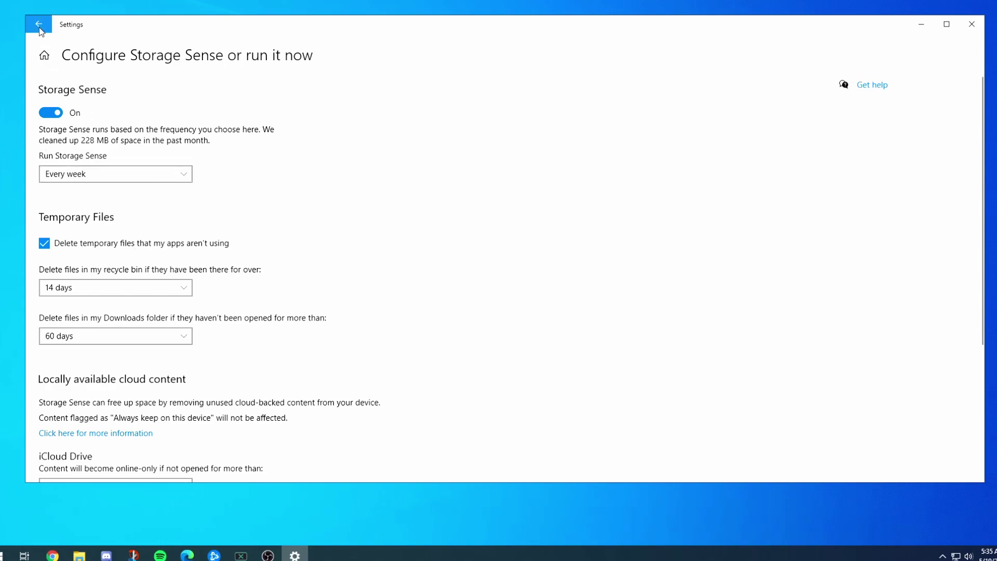
# Review the choices for how often Storage Sense runs and how long files stay in the recycle bin
pyautogui.click(172, 174)
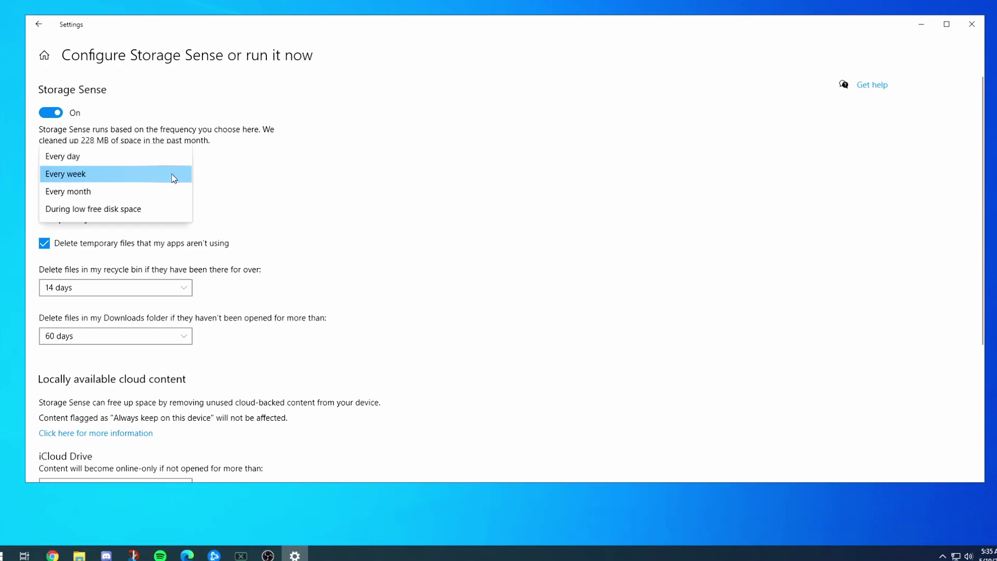
pyautogui.click(280, 222)
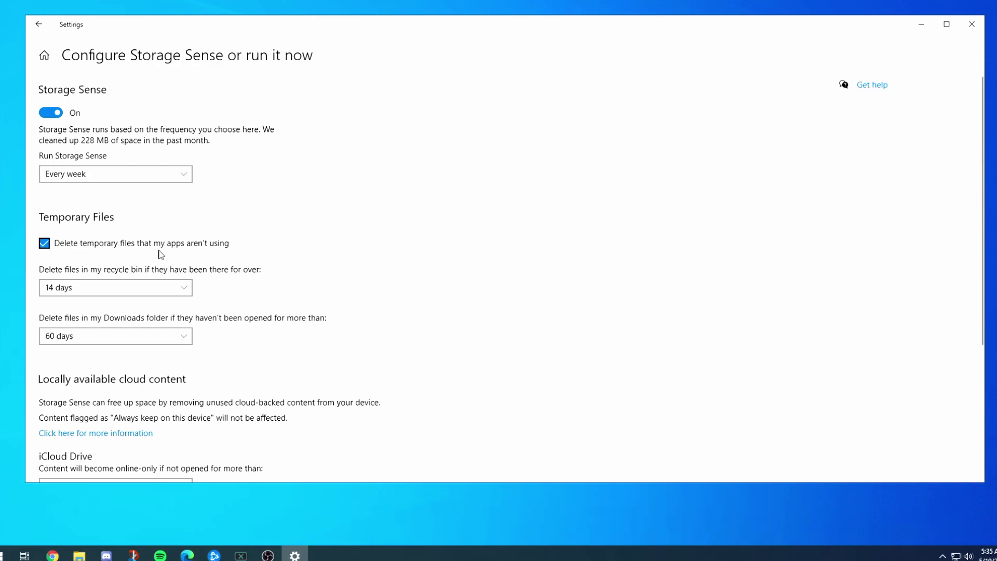
pyautogui.click(125, 287)
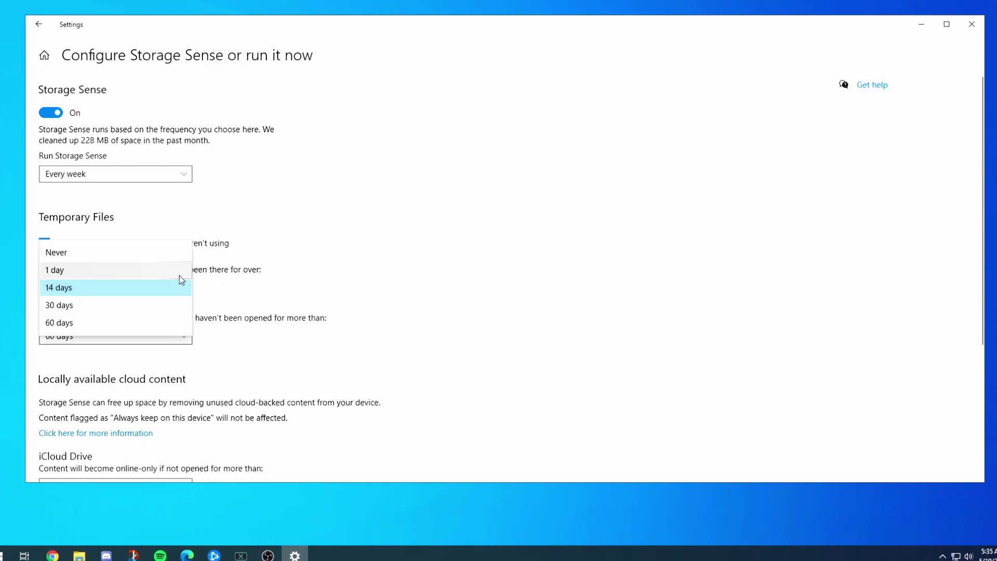
pyautogui.click(283, 291)
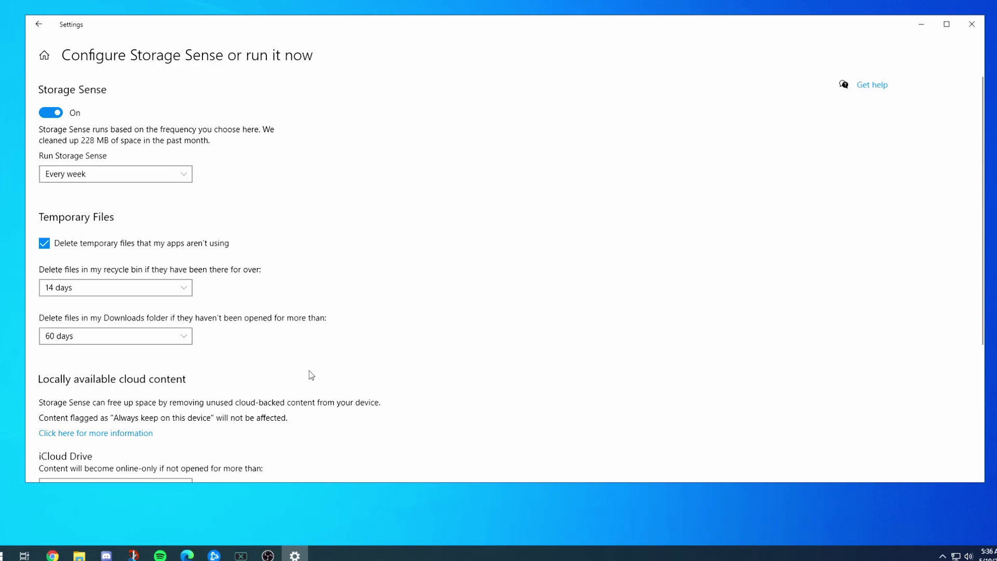
# Leave the Storage Sense configuration and return to the Windows Settings home page
pyautogui.click(44, 56)
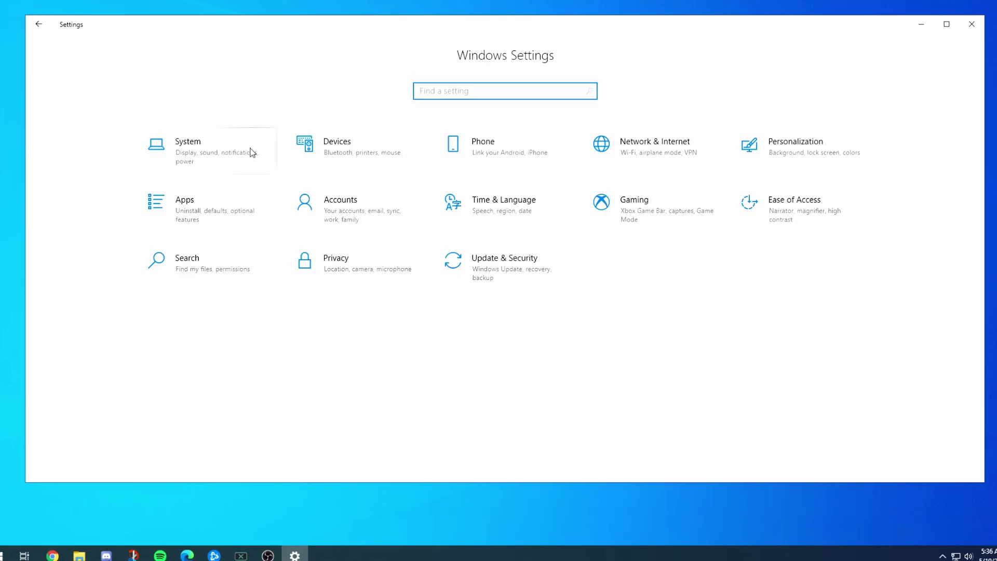
pyautogui.click(39, 26)
pyautogui.click(44, 54)
pyautogui.click(37, 27)
pyautogui.click(37, 27)
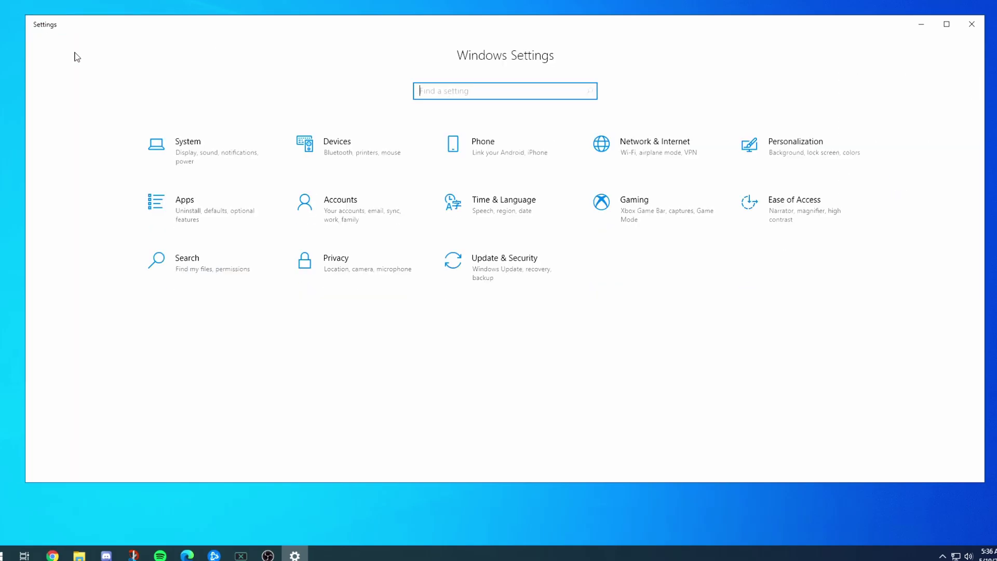